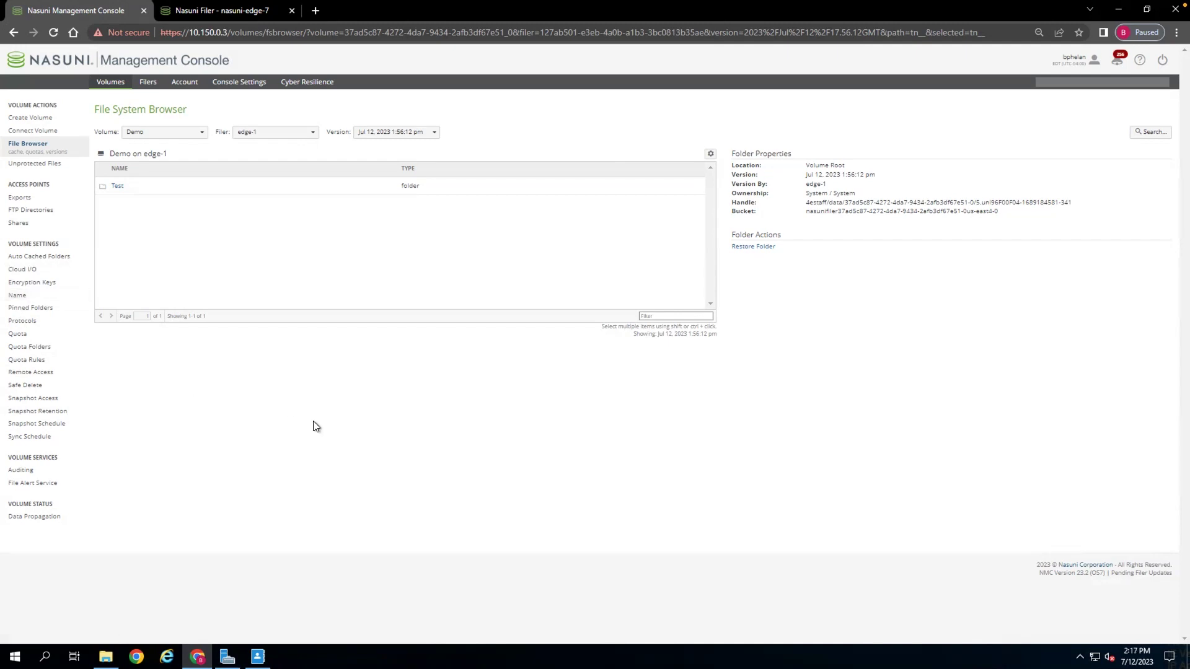
- Step the Demo volume's Version calendar back to February 28, 2023 and scroll its snapshot times
{"action": "left_click", "coordinate": [393, 138]}
{"action": "left_click", "coordinate": [261, 150]}
{"action": "left_click", "coordinate": [261, 150]}
{"action": "left_click", "coordinate": [261, 149]}
{"action": "left_click", "coordinate": [261, 149]}
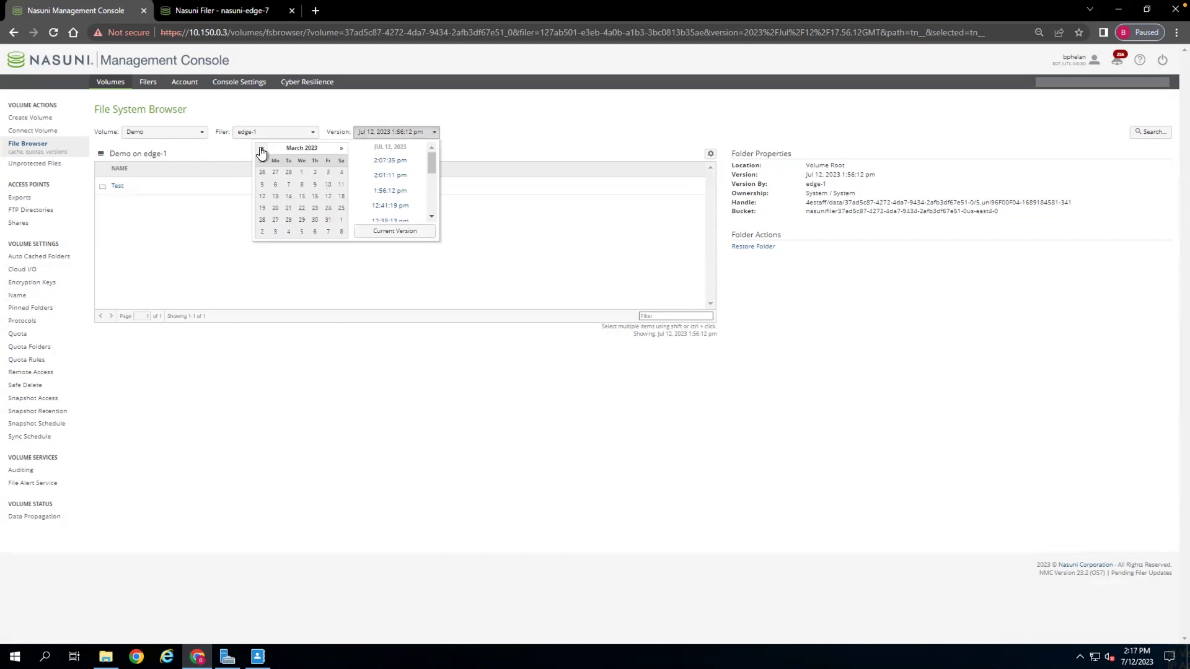
{"action": "left_click", "coordinate": [261, 149]}
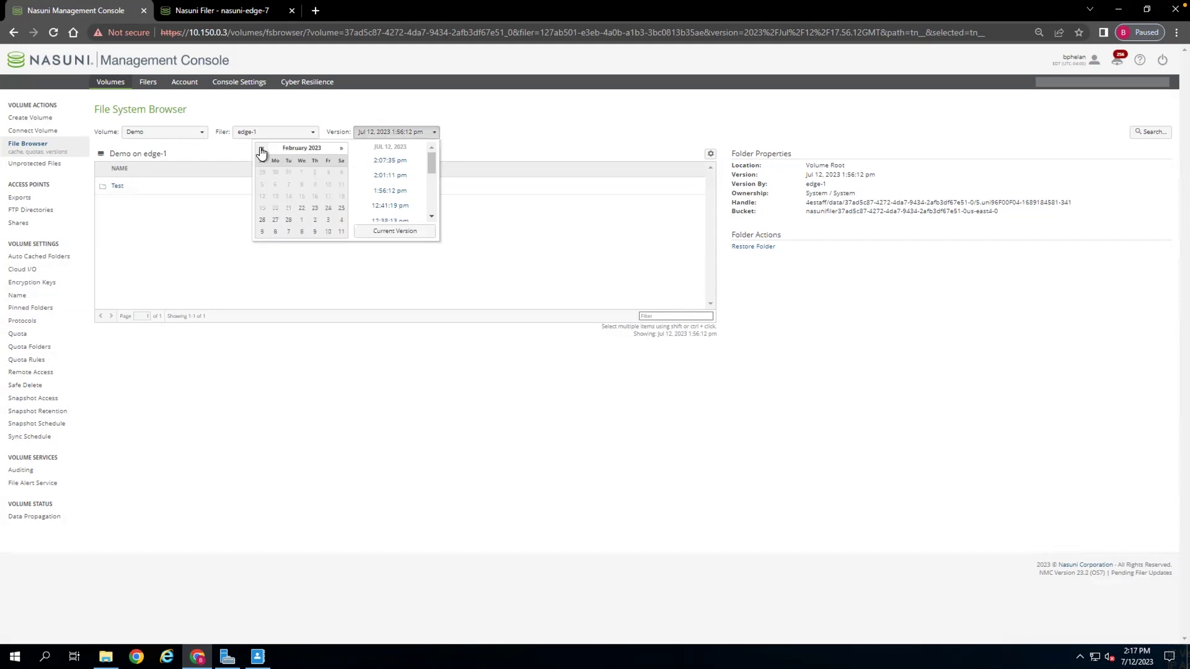
{"action": "left_click", "coordinate": [289, 225]}
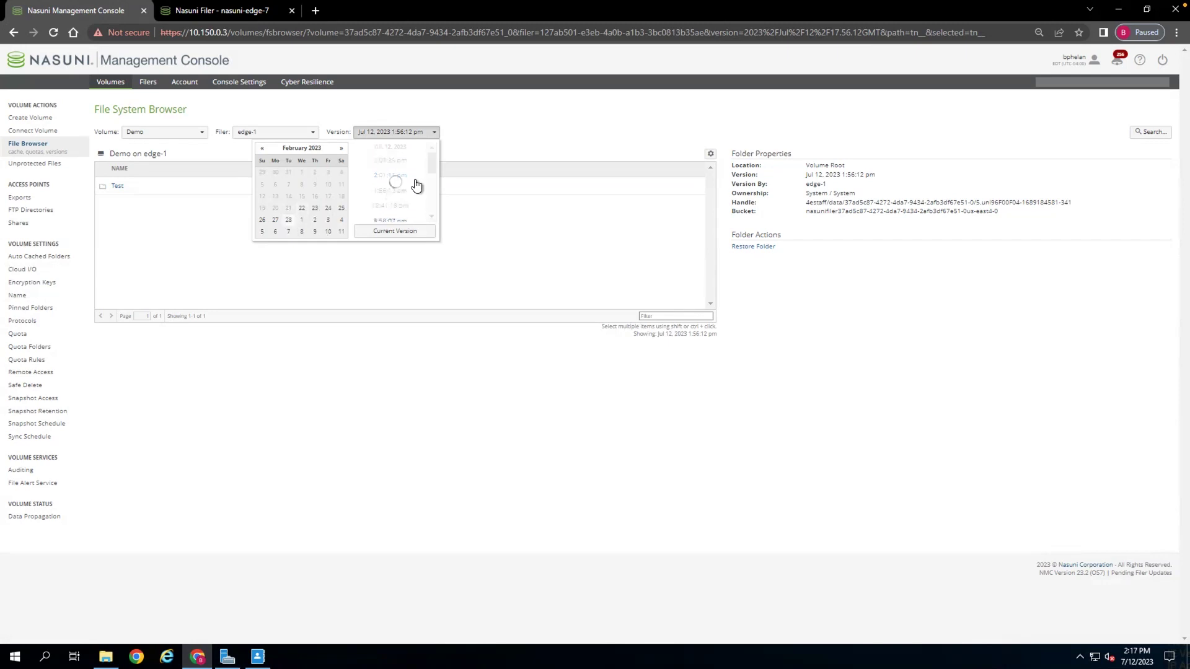
{"action": "left_click_drag", "start_coordinate": [434, 158], "coordinate": [428, 192]}
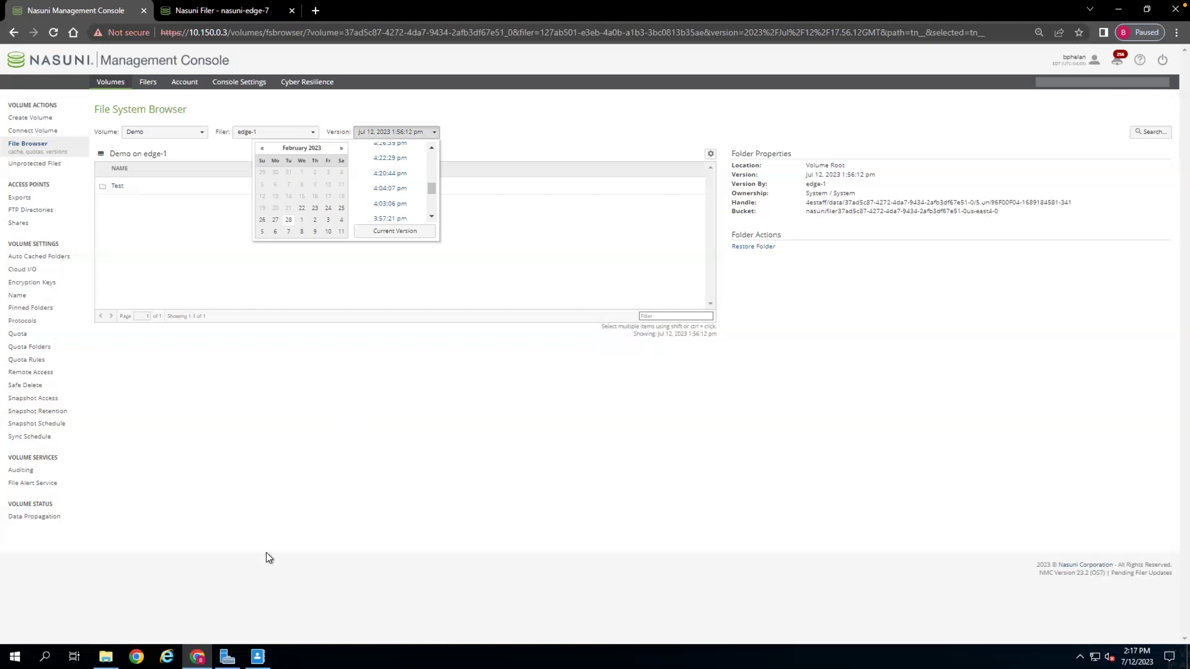
- In File Explorer, open Share1 under Test on the Corporate (F:) drive
{"action": "left_click", "coordinate": [106, 656]}
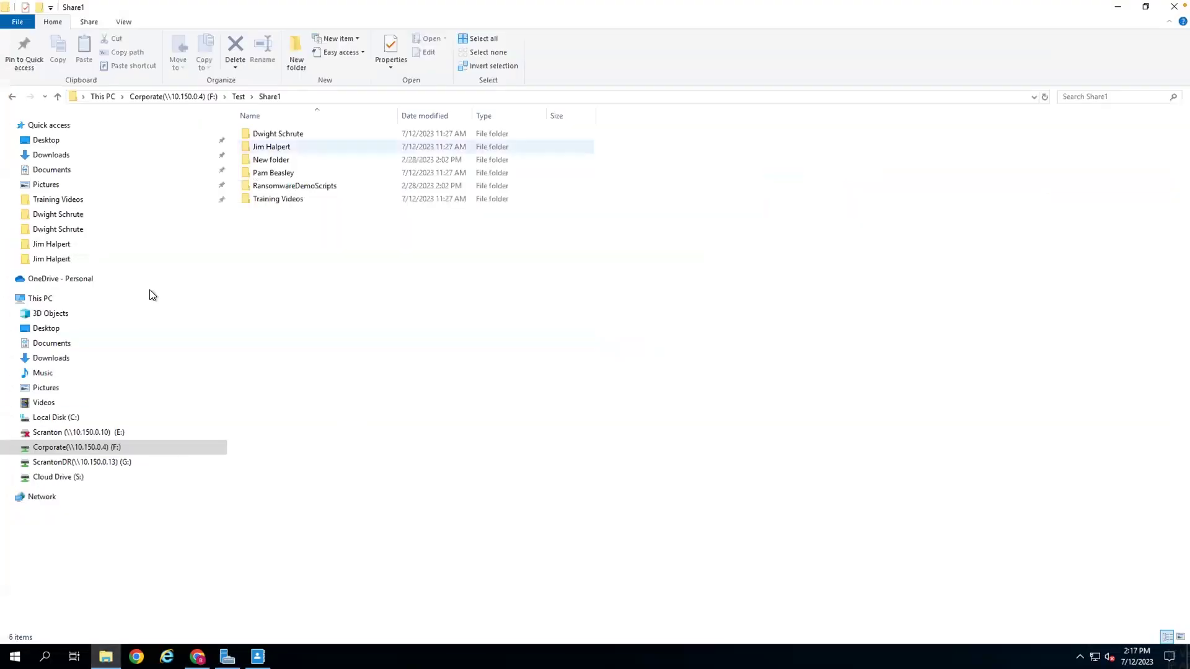
{"action": "left_click", "coordinate": [57, 450]}
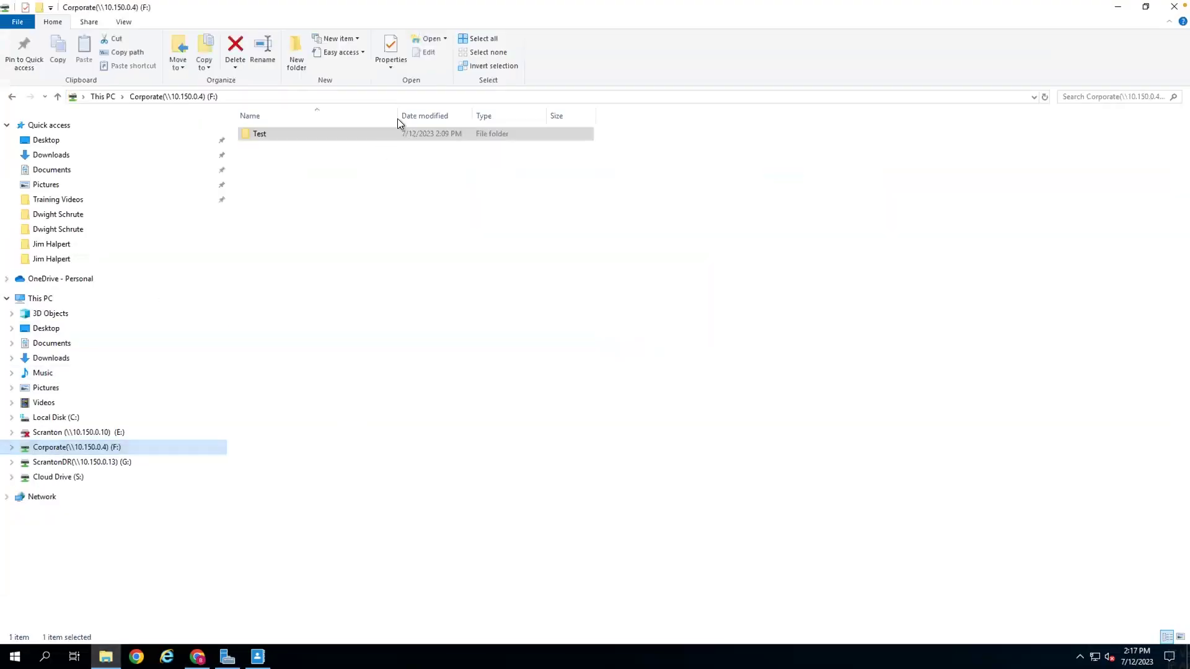
{"action": "double_click", "coordinate": [304, 139]}
{"action": "double_click", "coordinate": [302, 136]}
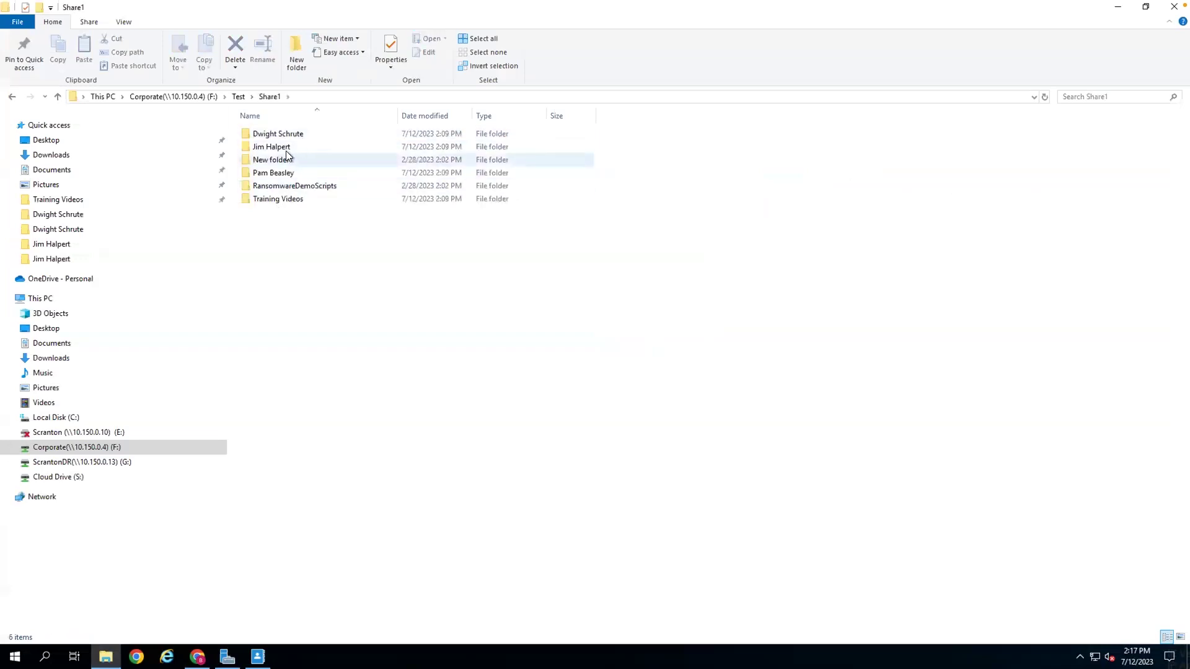
- Permanently delete the user's folder from Share1, confirming with Yes
{"action": "left_click", "coordinate": [297, 148]}
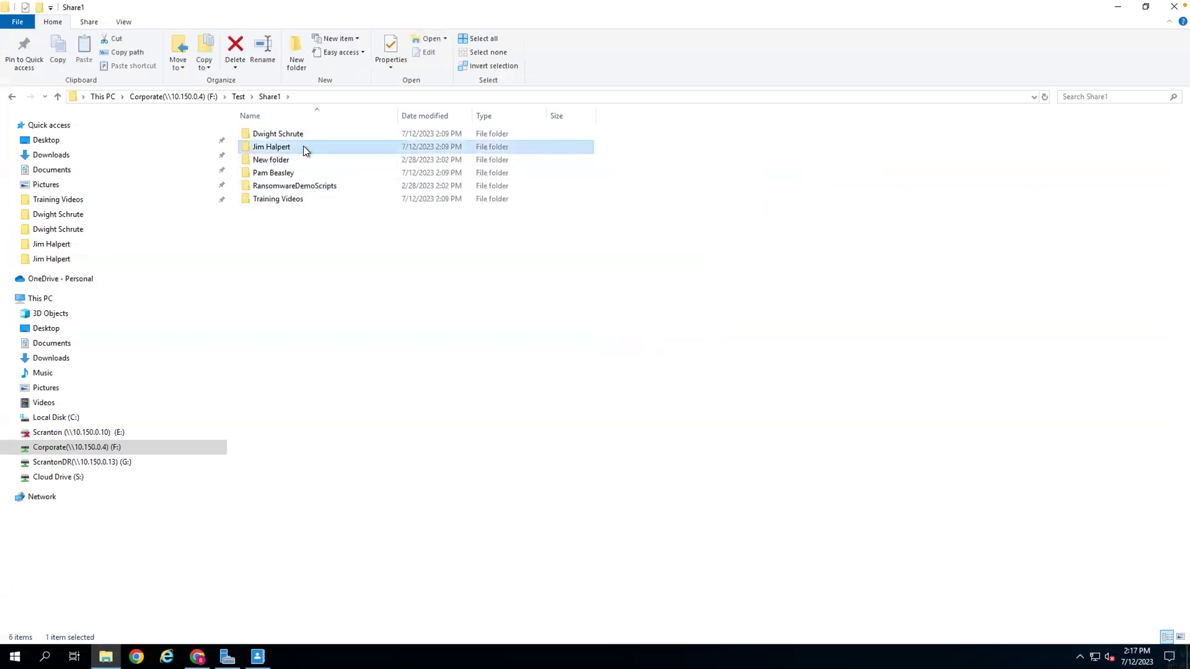
{"action": "right_click", "coordinate": [304, 150]}
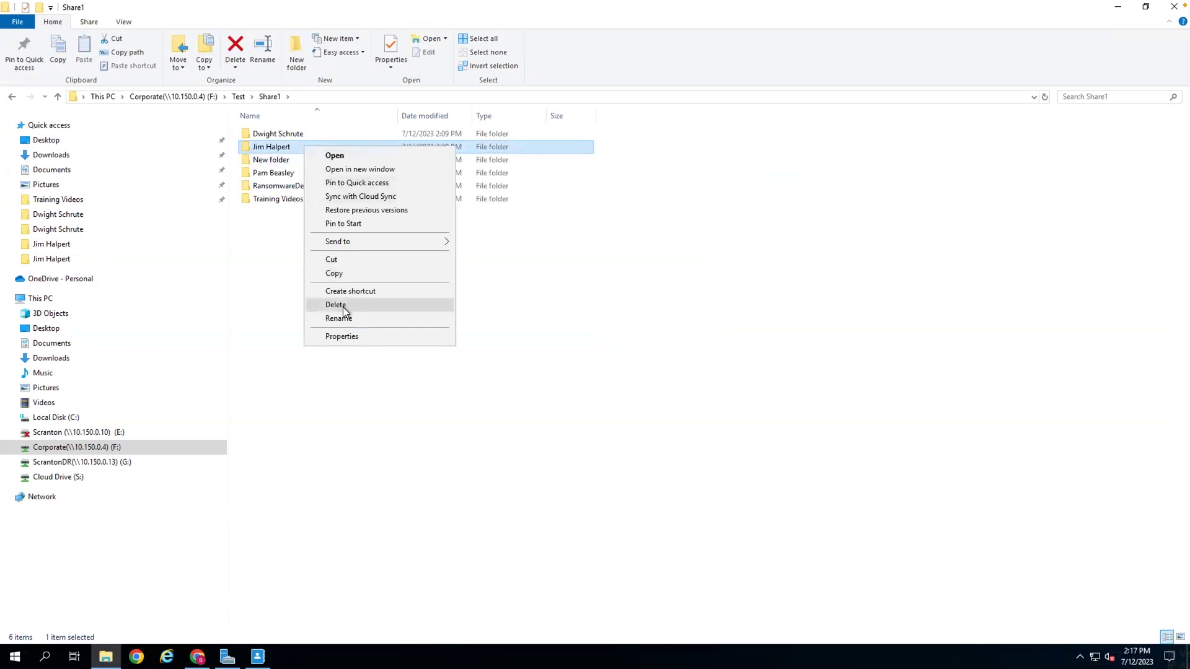
{"action": "left_click", "coordinate": [344, 304]}
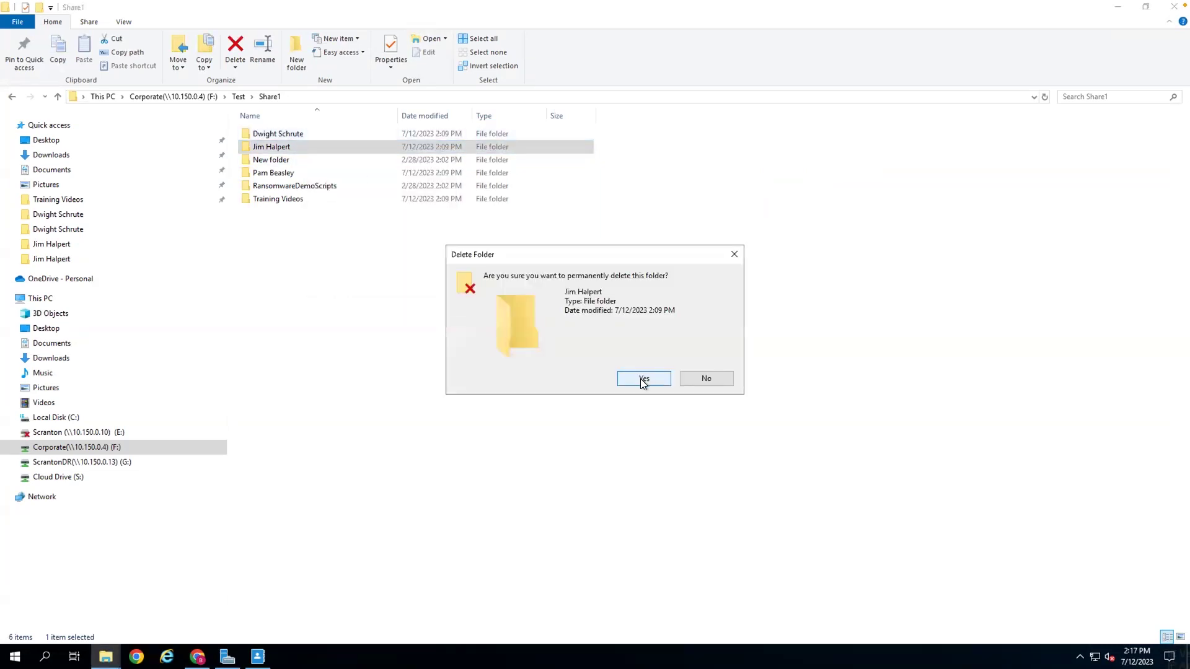
{"action": "left_click", "coordinate": [642, 378]}
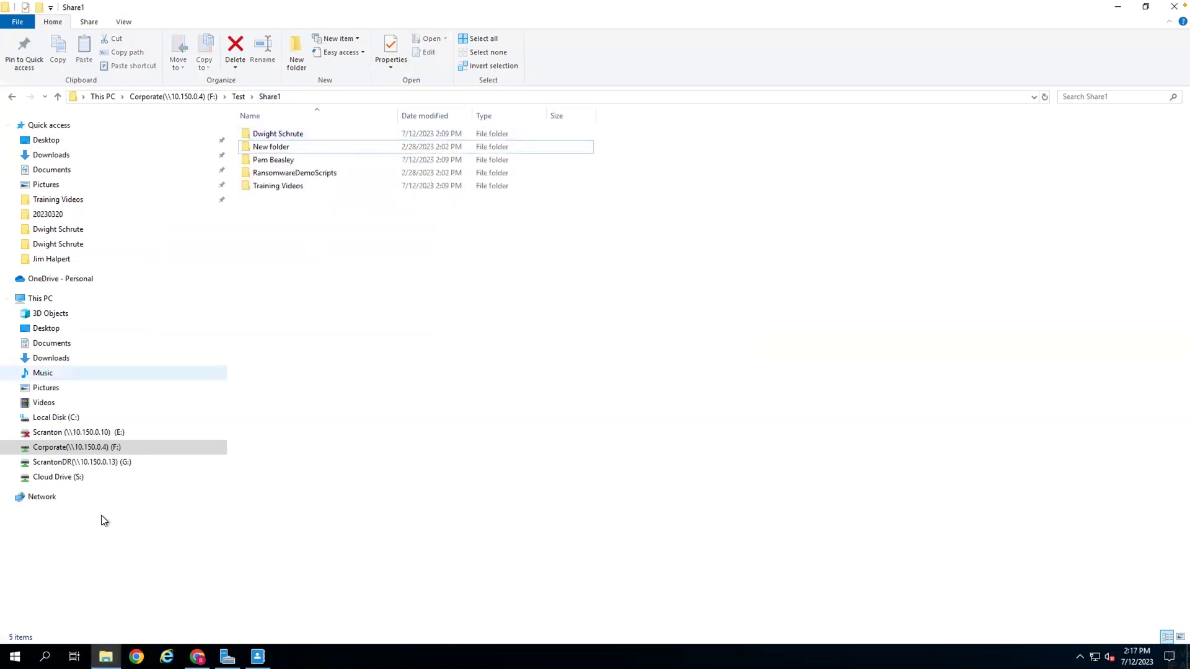
- Take a new snapshot of the Demo volume from the Volume List, checking Share1 in File Explorer meanwhile
{"action": "left_click", "coordinate": [198, 656]}
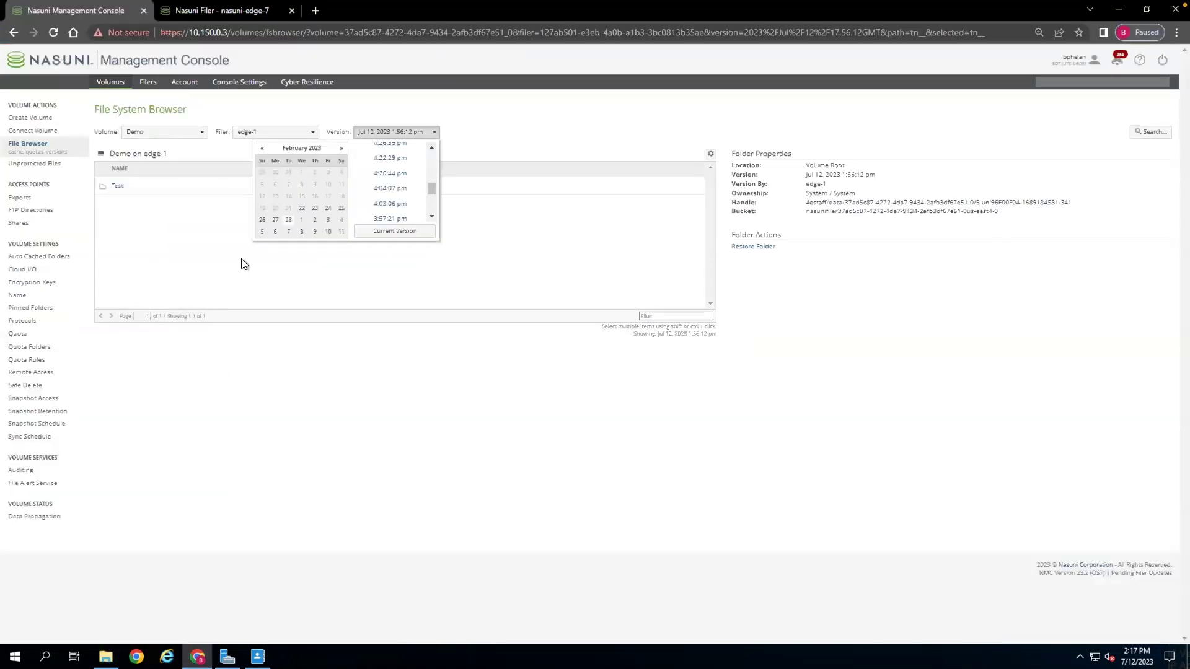
{"action": "left_click", "coordinate": [113, 85]}
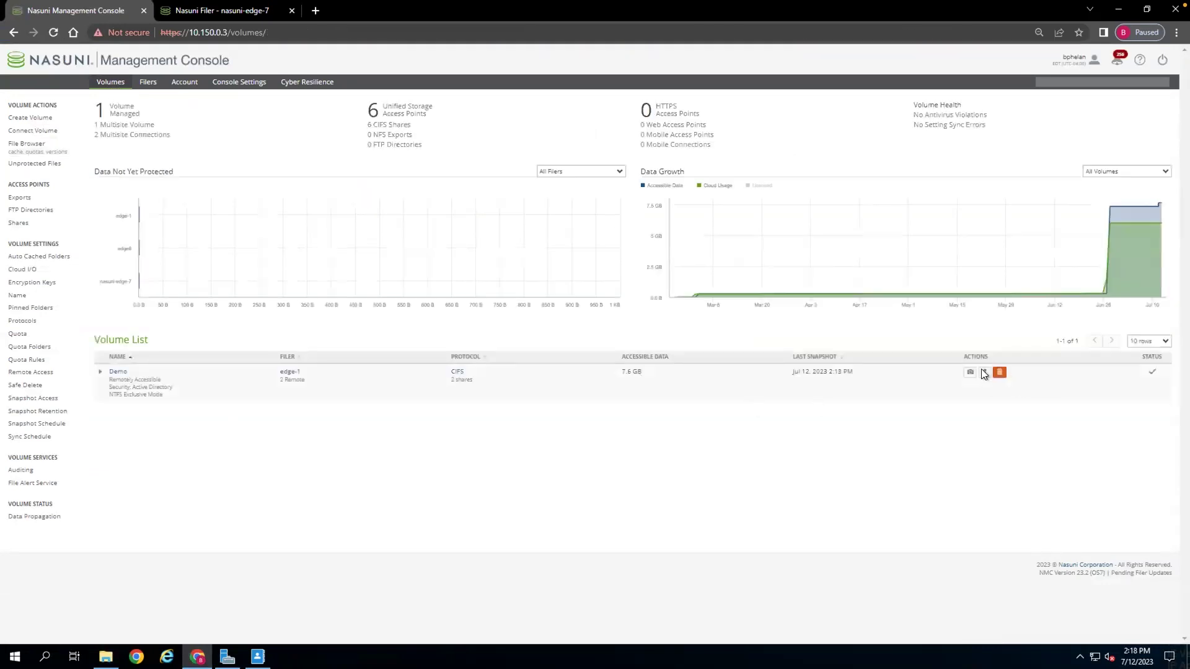
{"action": "left_click", "coordinate": [969, 374]}
{"action": "left_click", "coordinate": [969, 372]}
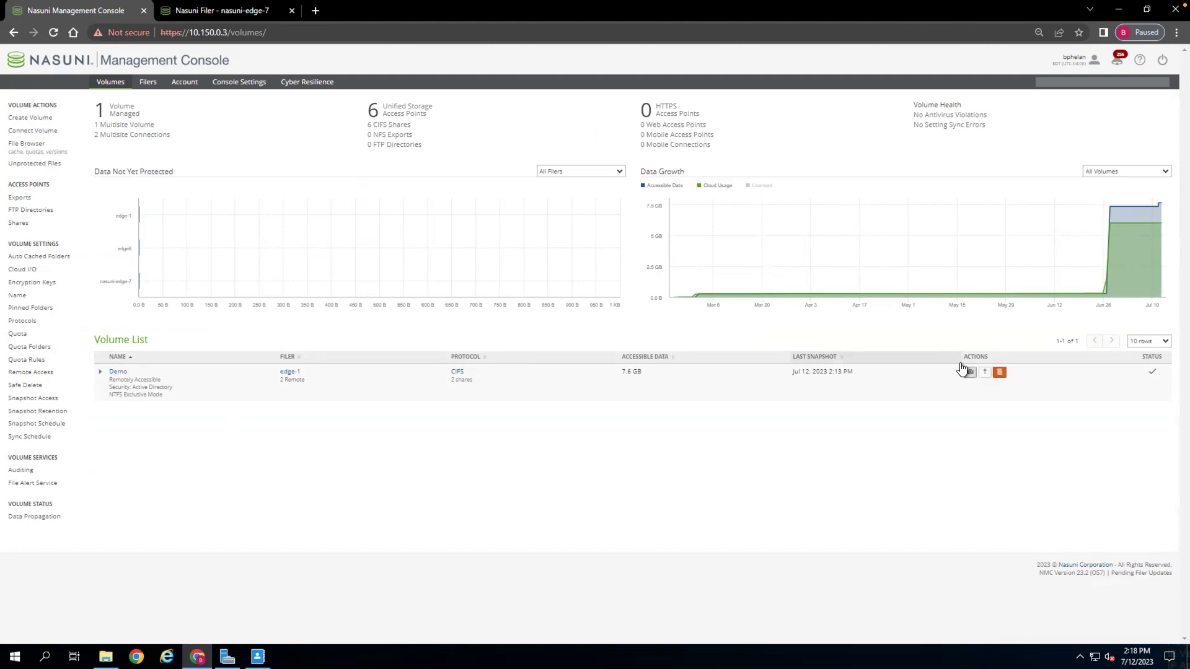
{"action": "left_click", "coordinate": [965, 370]}
{"action": "left_click", "coordinate": [105, 657]}
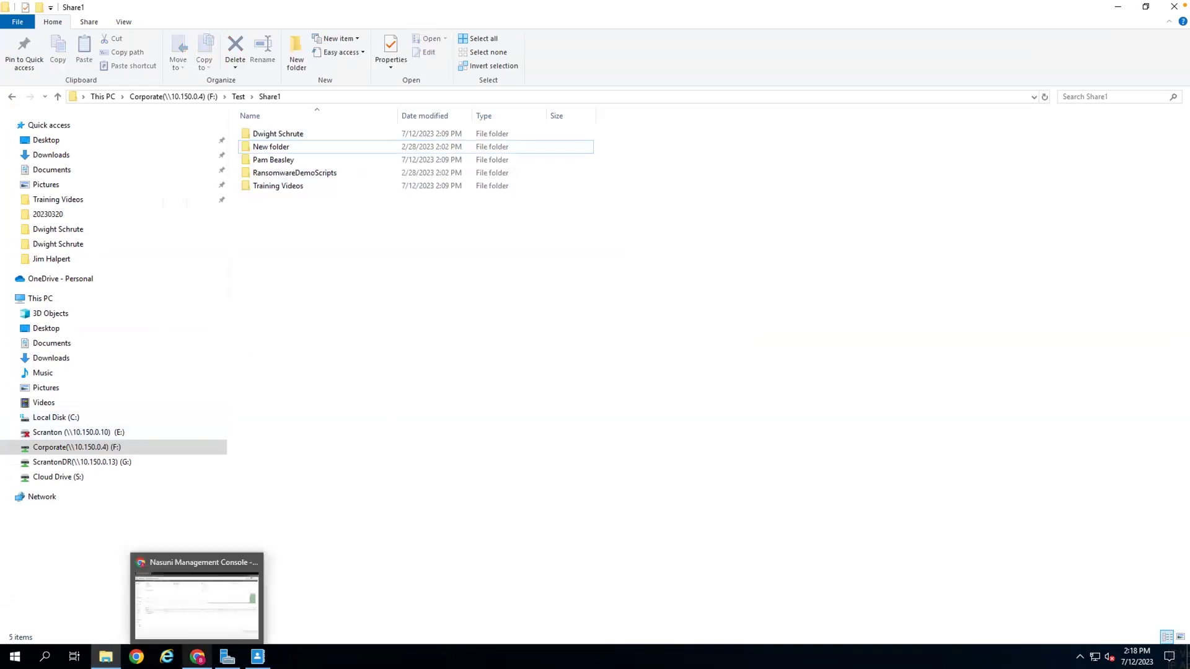
{"action": "left_click", "coordinate": [197, 657]}
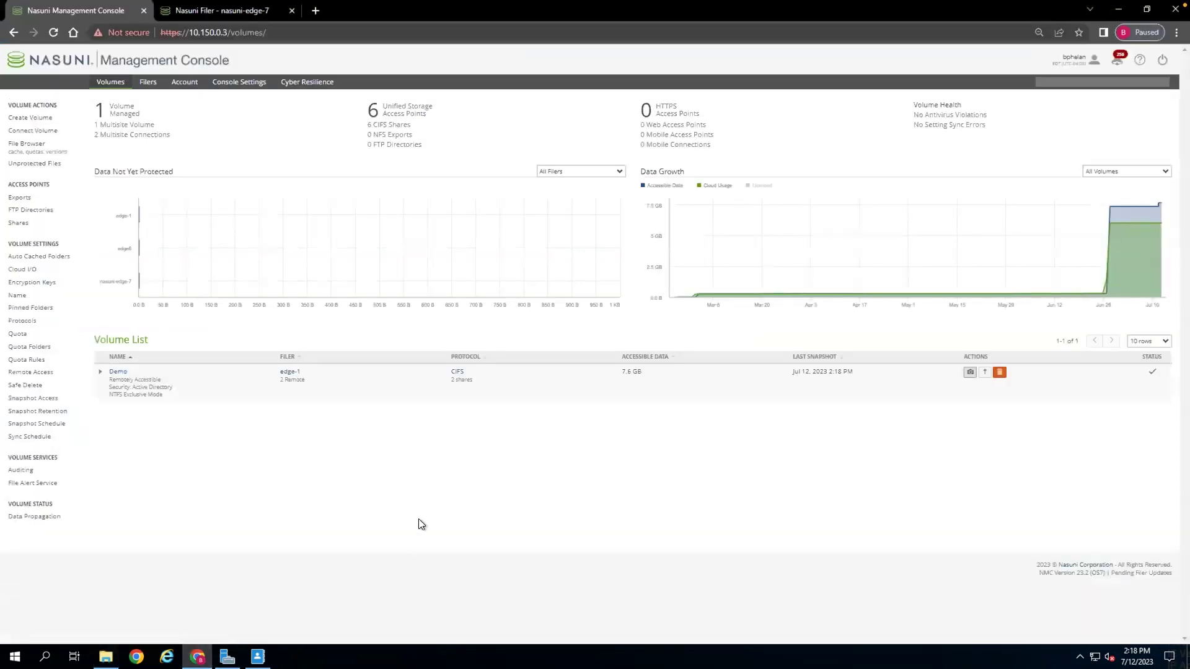
- Open the File Browser on the Demo volume and review its filer and version lists
{"action": "left_click", "coordinate": [25, 149]}
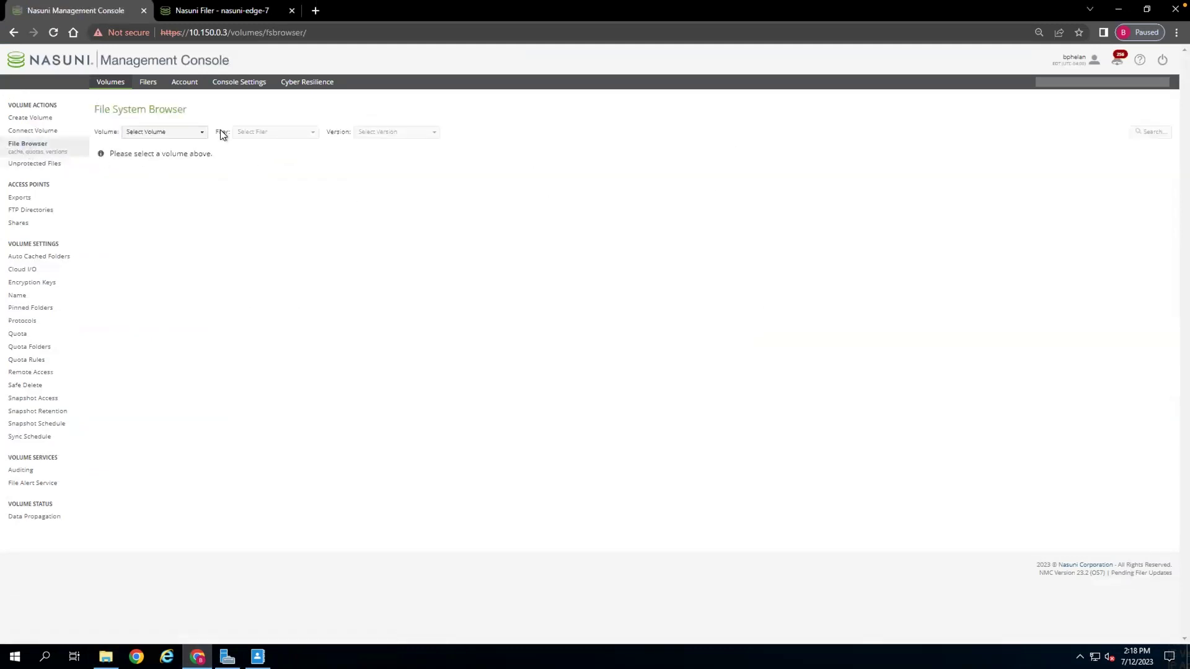
{"action": "left_click", "coordinate": [188, 131]}
{"action": "left_click", "coordinate": [174, 152]}
{"action": "left_click", "coordinate": [267, 132]}
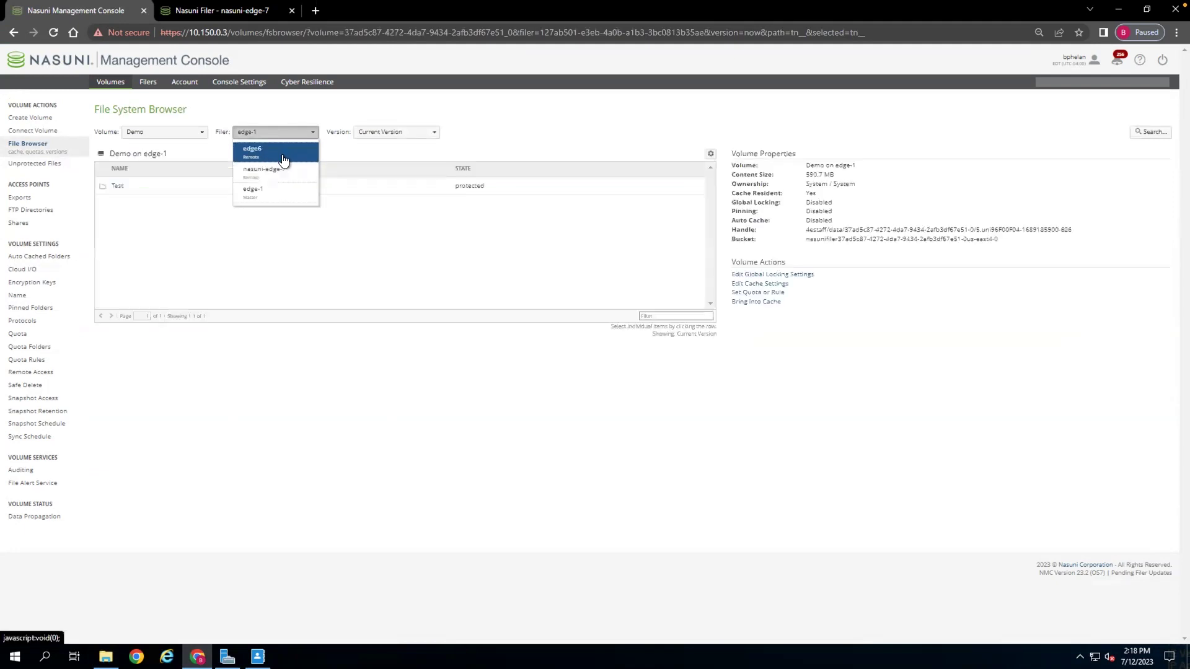
{"action": "left_click", "coordinate": [377, 132]}
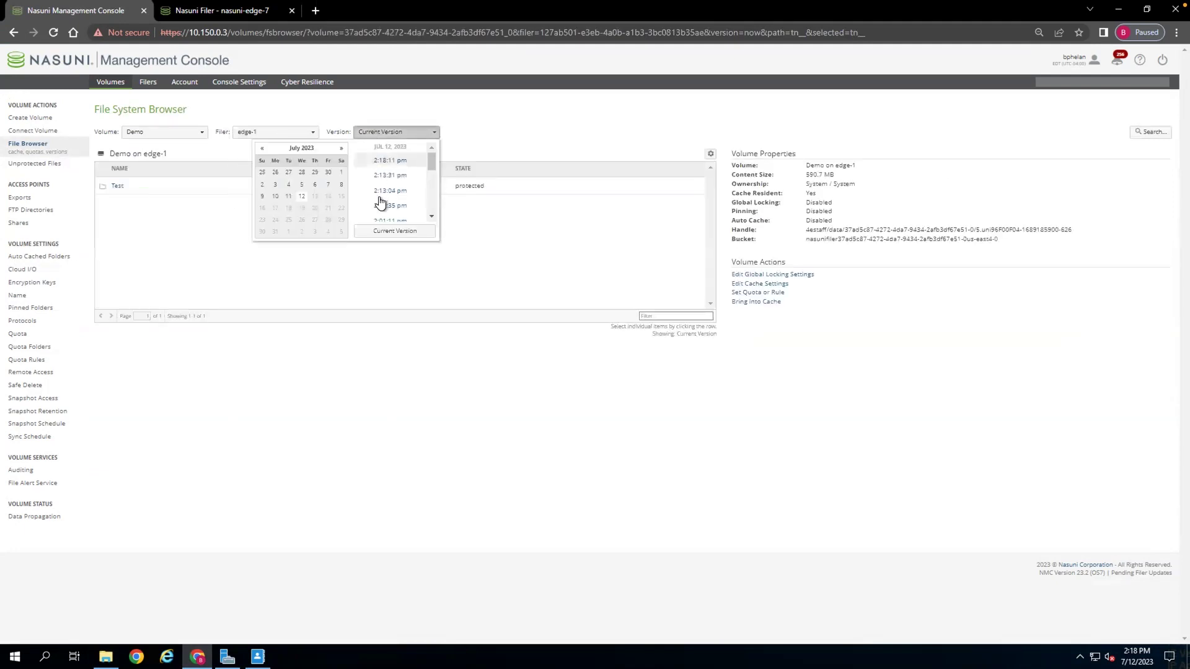
{"action": "left_click", "coordinate": [166, 268]}
- Browse Test > Share1 and switch its version to the Jul 12, 2023 2:13:31 pm snapshot
{"action": "left_click", "coordinate": [168, 186]}
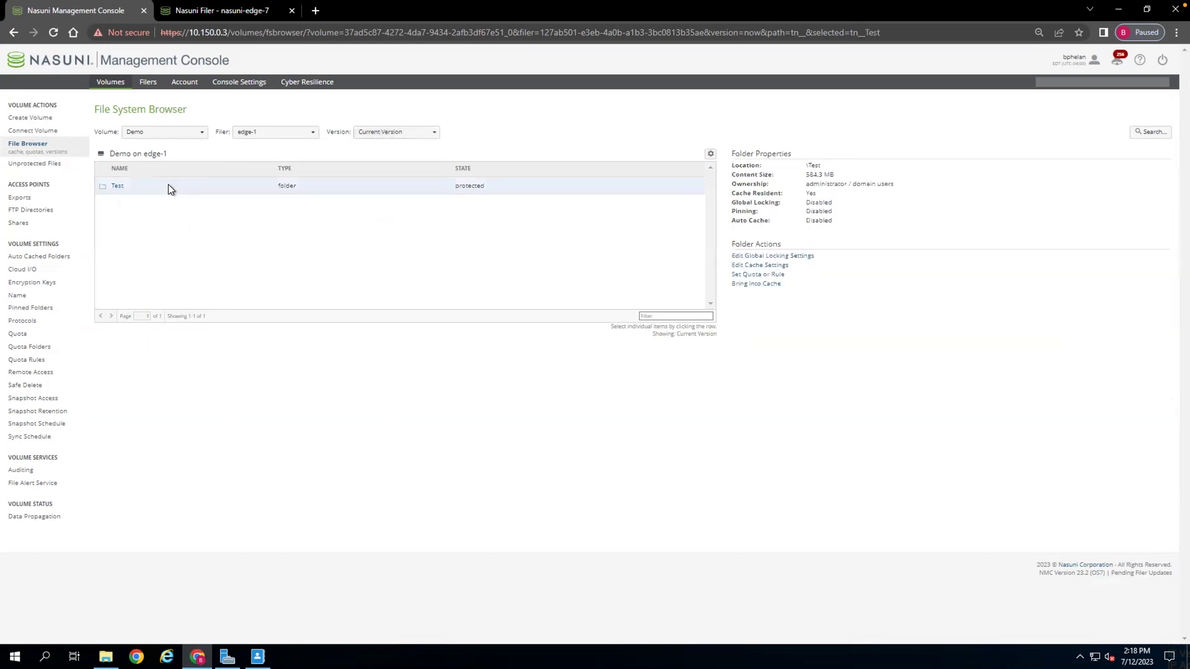
{"action": "left_click", "coordinate": [116, 186]}
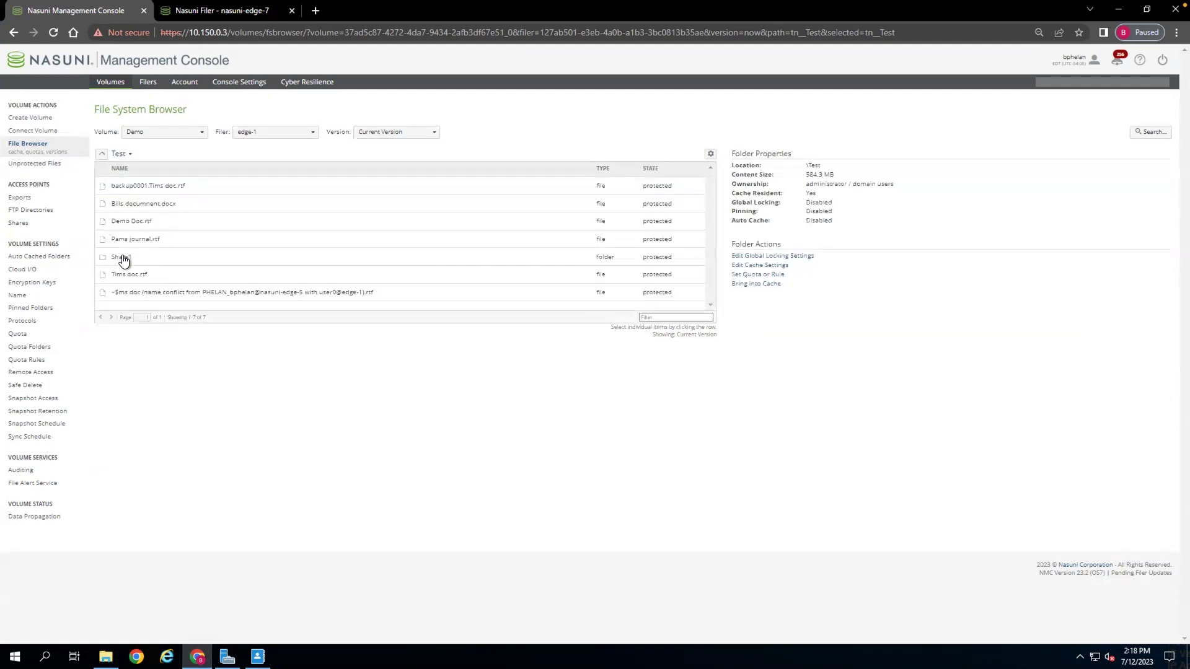
{"action": "left_click", "coordinate": [122, 257]}
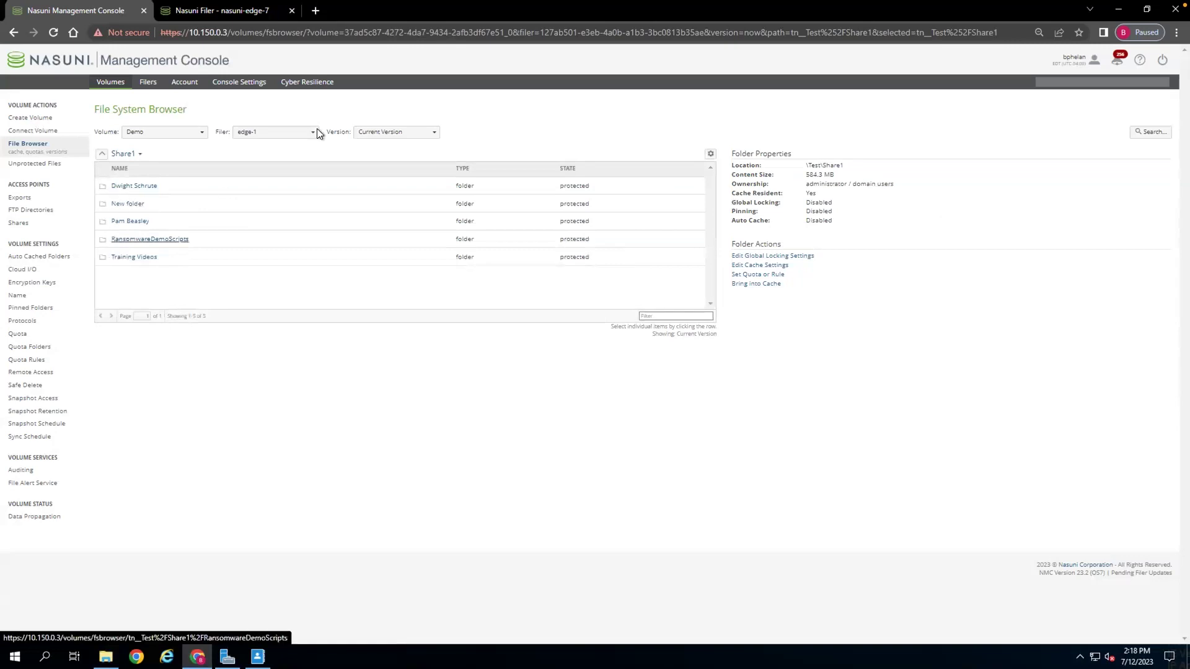
{"action": "left_click", "coordinate": [385, 132]}
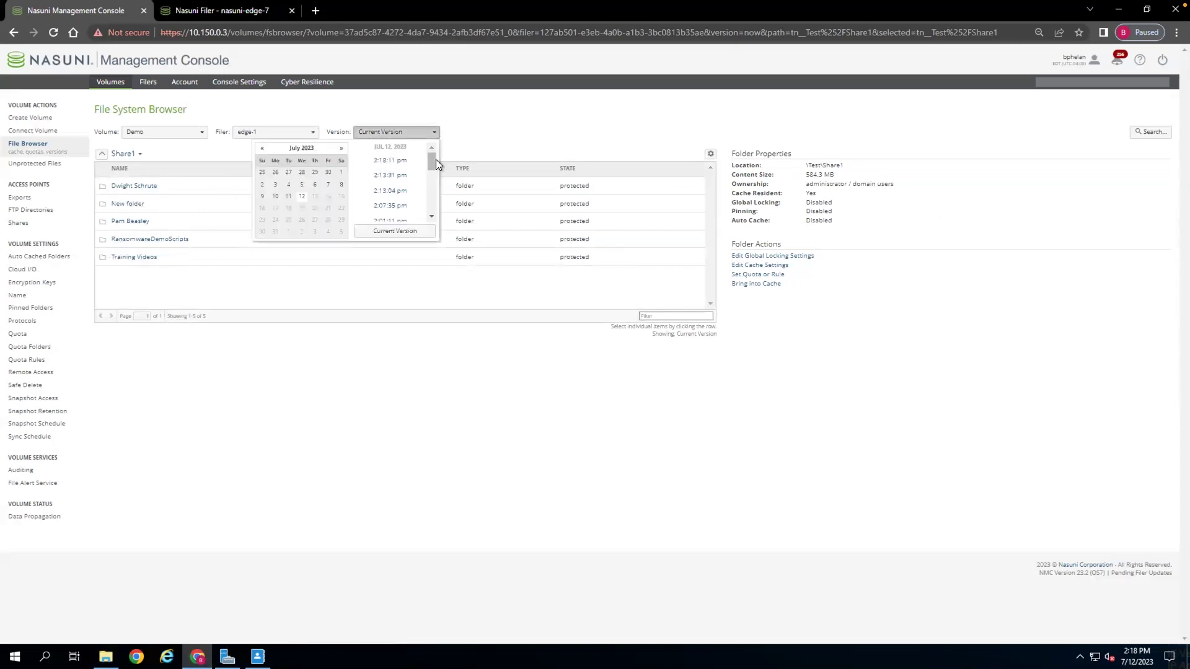
{"action": "left_click", "coordinate": [397, 176]}
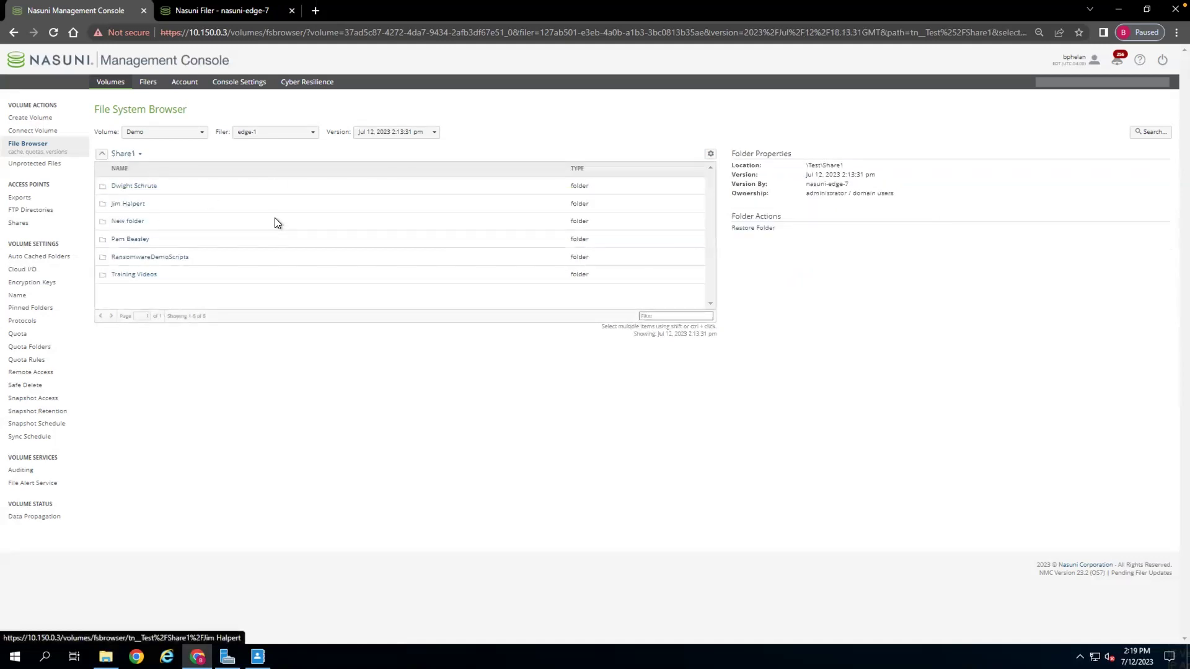
- Restore the user's folder from the 2:13:31 pm snapshot without Back Up Existing, then return to Current Version
{"action": "left_click", "coordinate": [525, 208]}
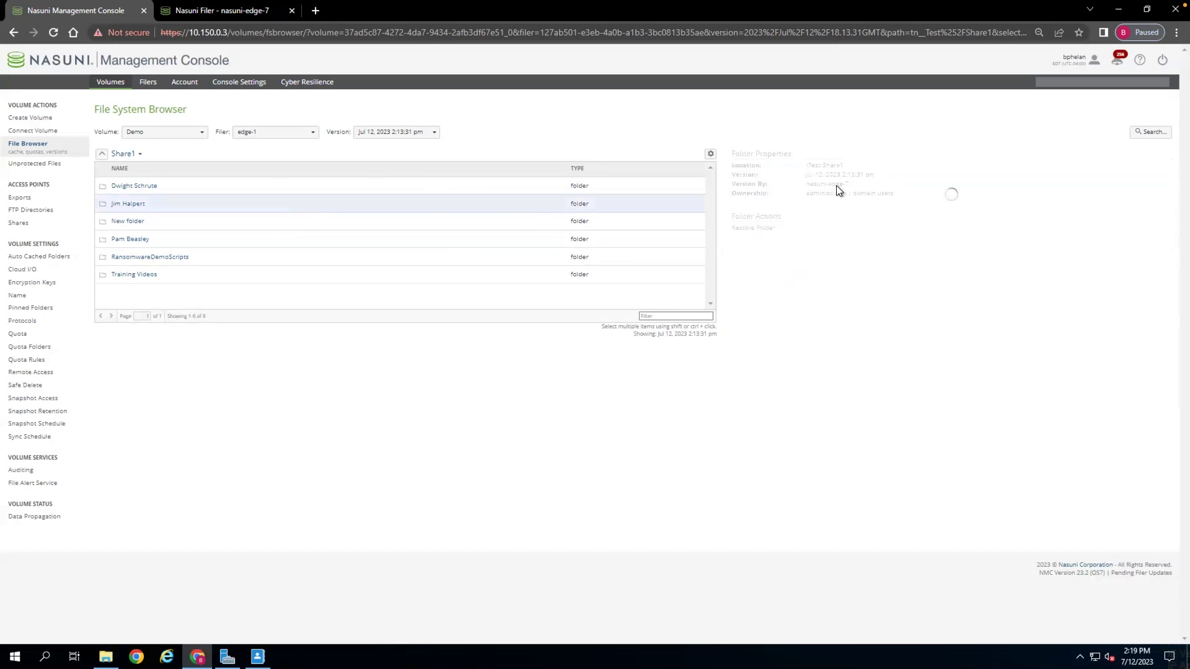
{"action": "left_click", "coordinate": [744, 227]}
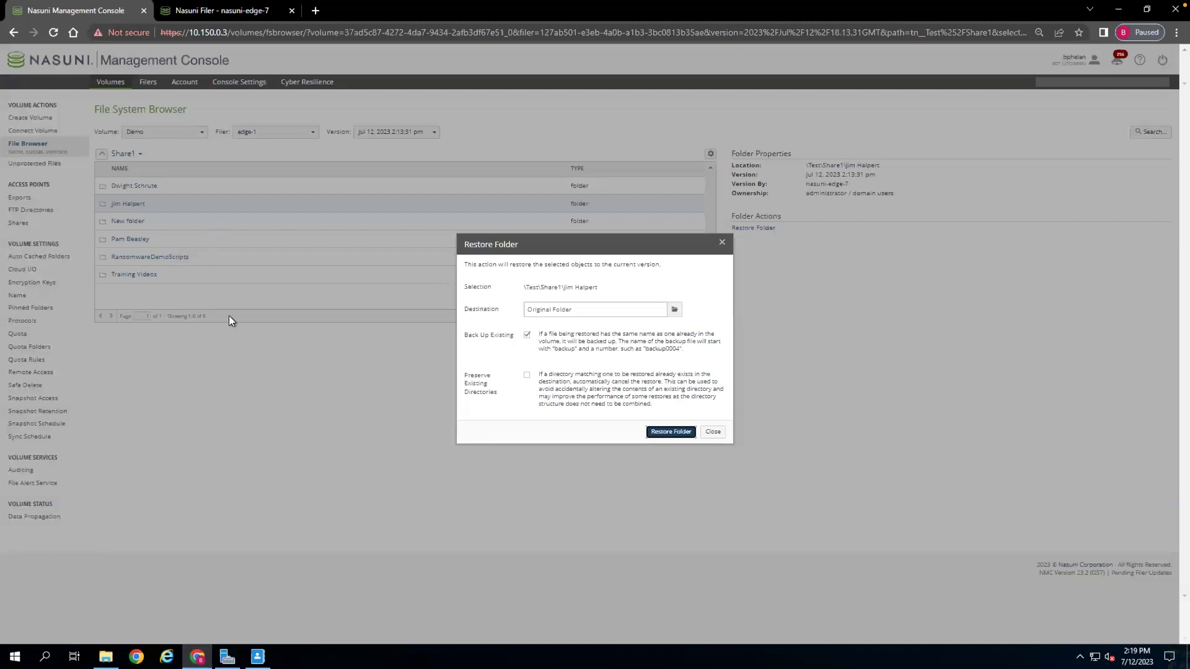
{"action": "left_click", "coordinate": [527, 335]}
{"action": "left_click", "coordinate": [663, 434]}
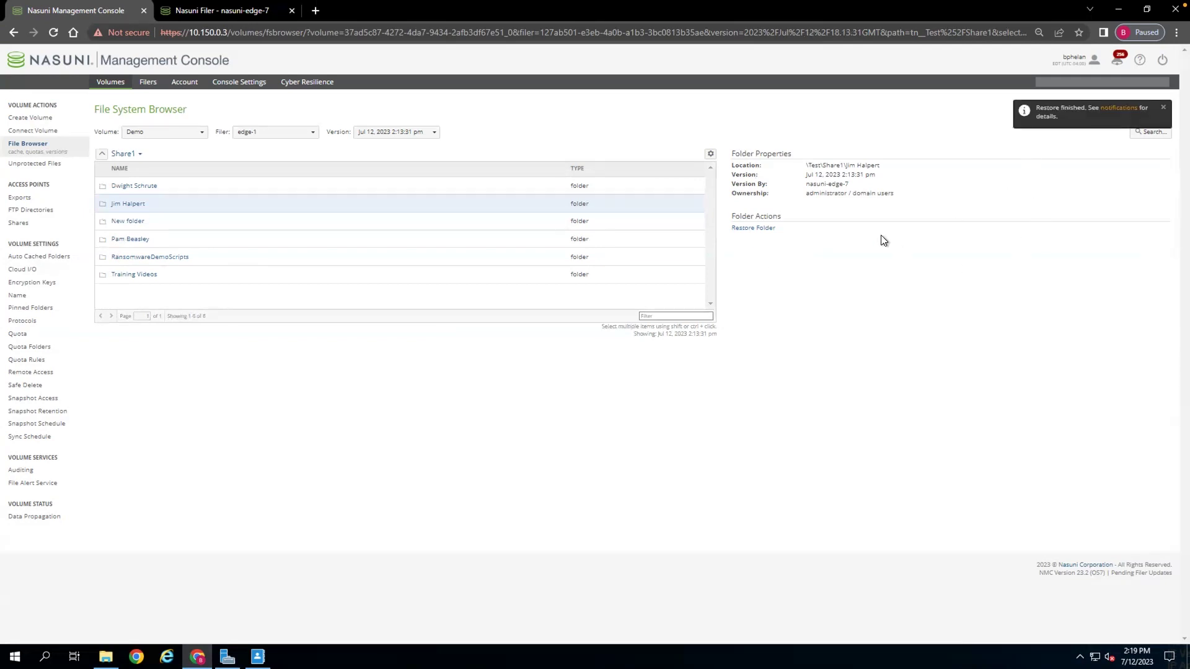
{"action": "left_click", "coordinate": [385, 130]}
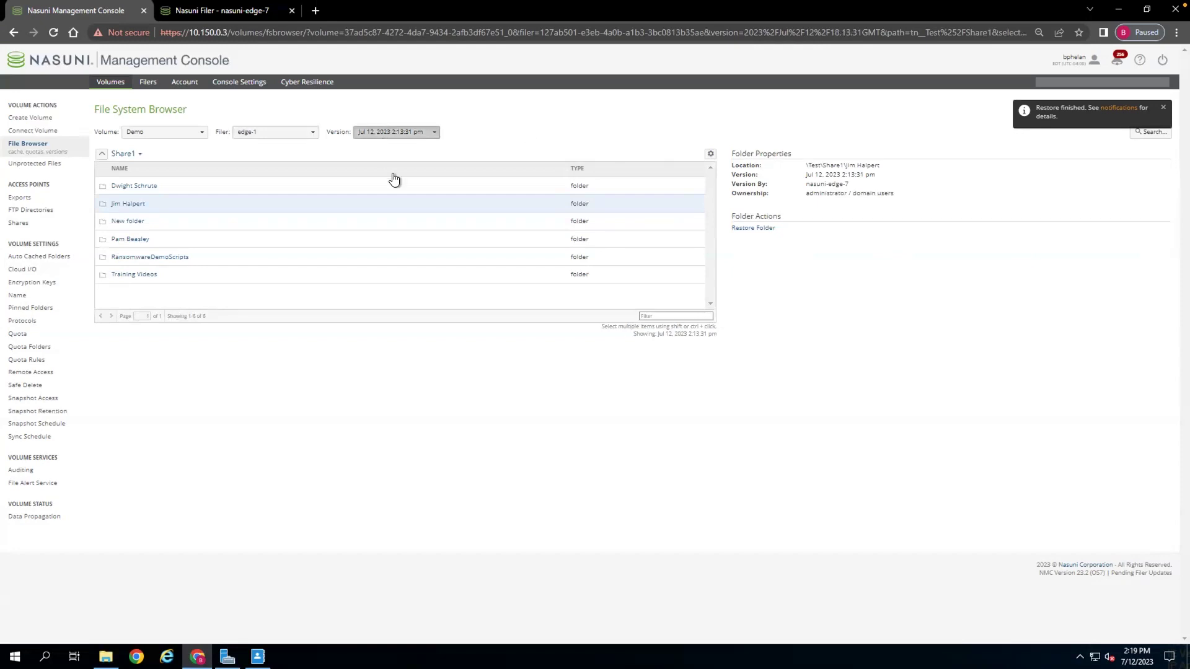
{"action": "left_click", "coordinate": [383, 229]}
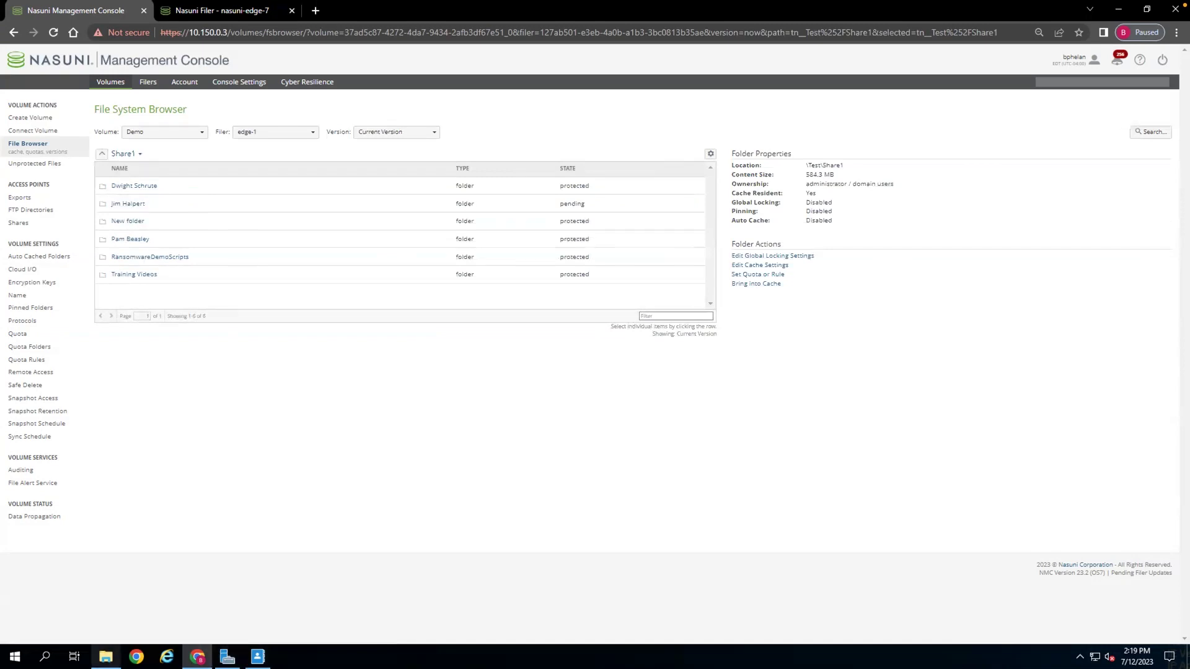
- In File Explorer, open Corporate (F:) > Test > Share1 > the restored folder, then return to Share1
{"action": "key", "text": "alt+Tab"}
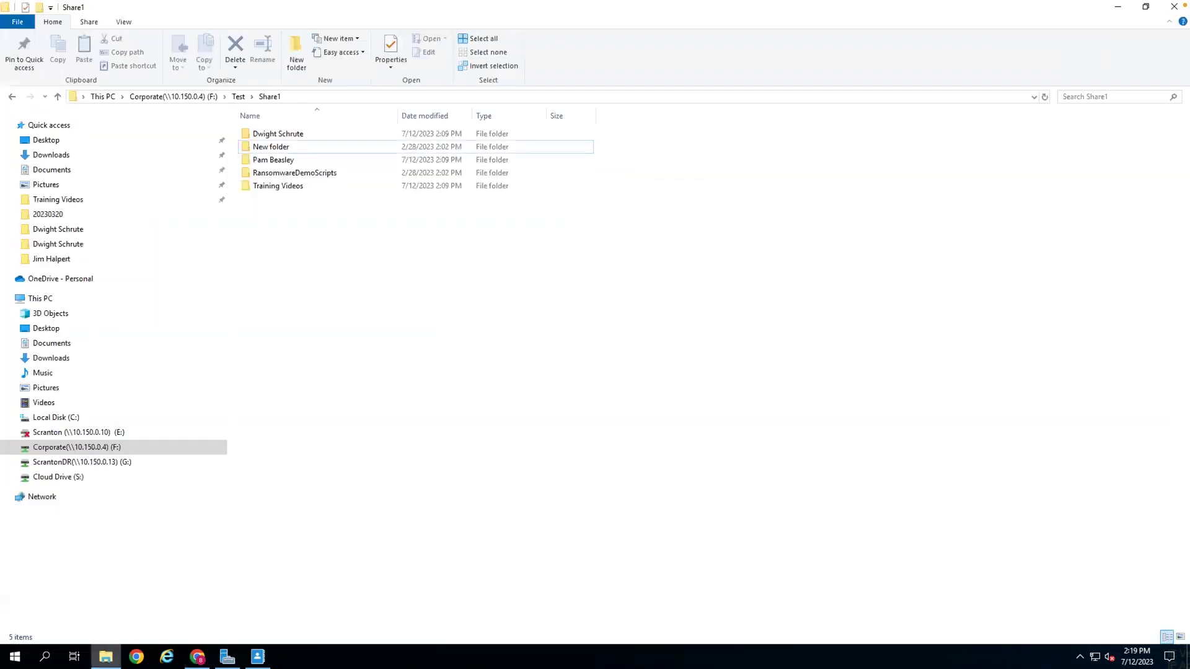
{"action": "left_click", "coordinate": [82, 450]}
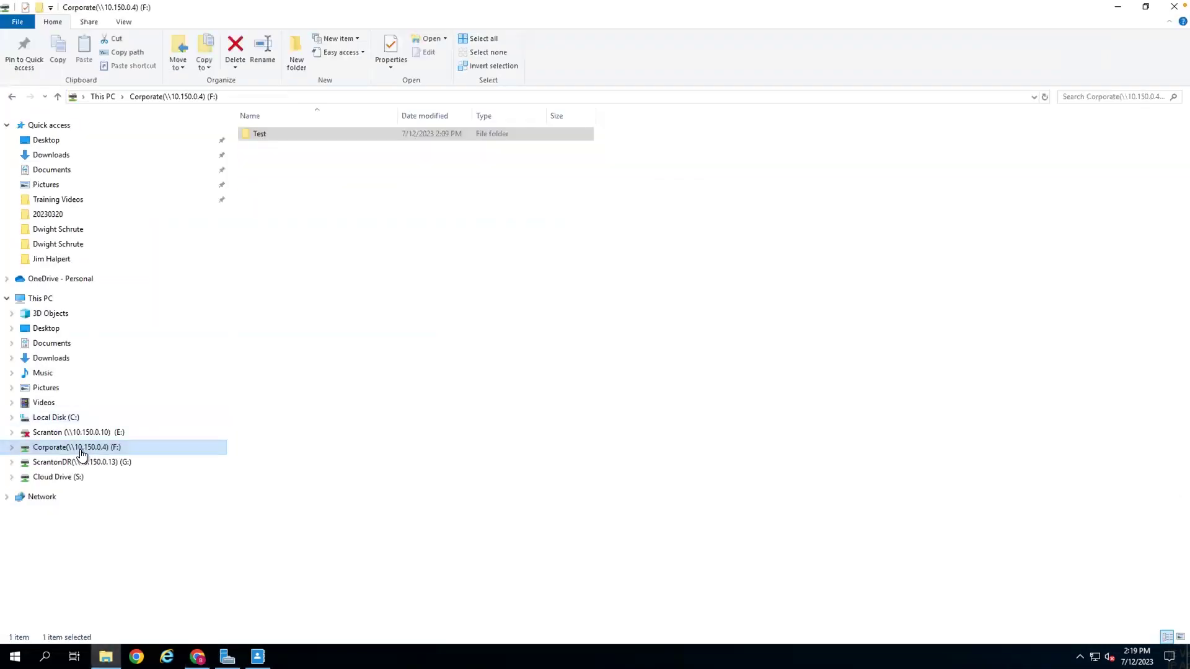
{"action": "double_click", "coordinate": [285, 139]}
{"action": "double_click", "coordinate": [285, 136]}
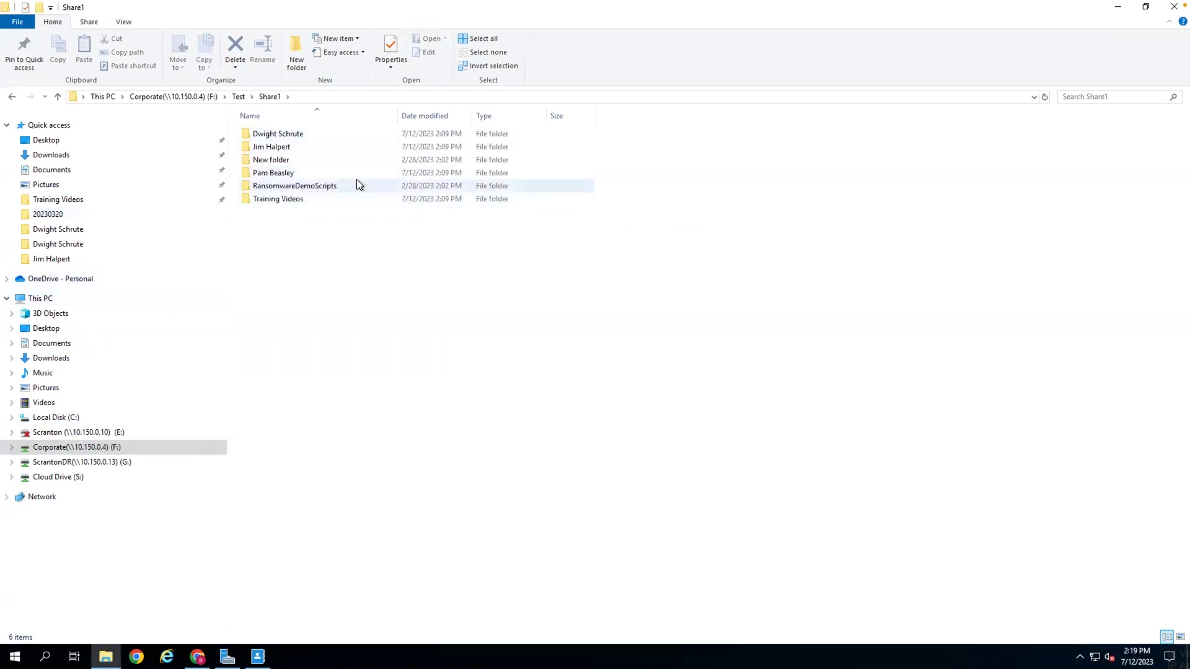
{"action": "double_click", "coordinate": [336, 146]}
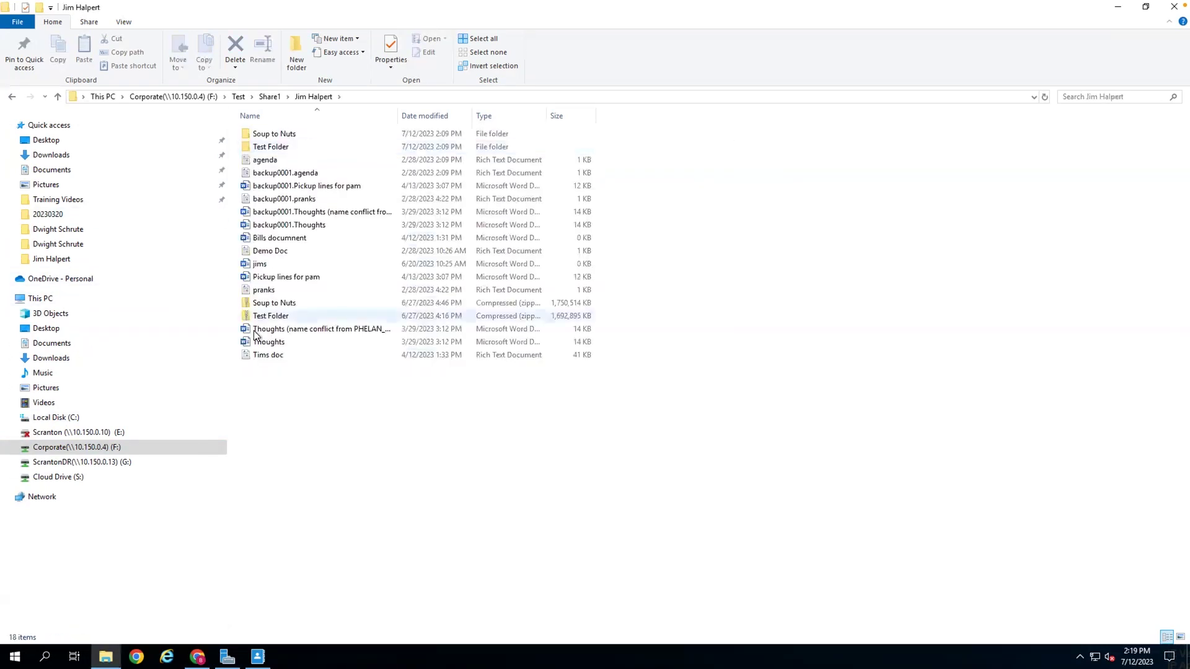
{"action": "left_click", "coordinate": [270, 97]}
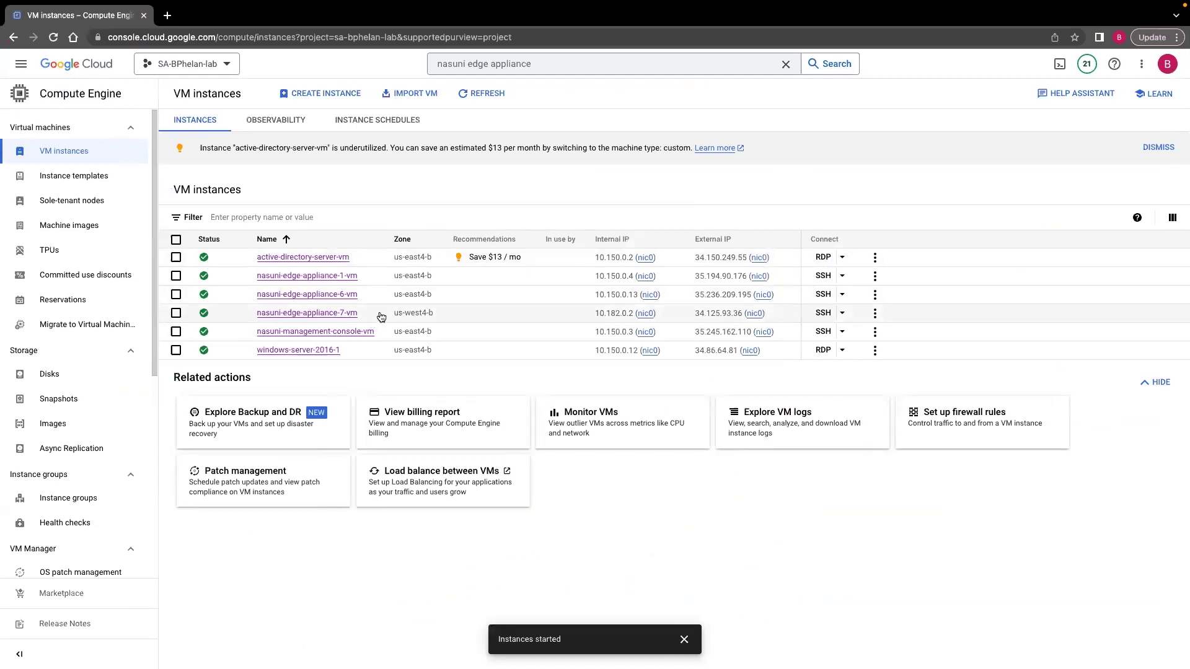
- Scroll the 'nasuni edge appliance' search results to the Marketplace listing, then dismiss them to view VM instances
{"action": "left_click", "coordinate": [558, 64]}
{"action": "scroll", "coordinate": [501, 331], "scroll_direction": "down", "scroll_amount": 3}
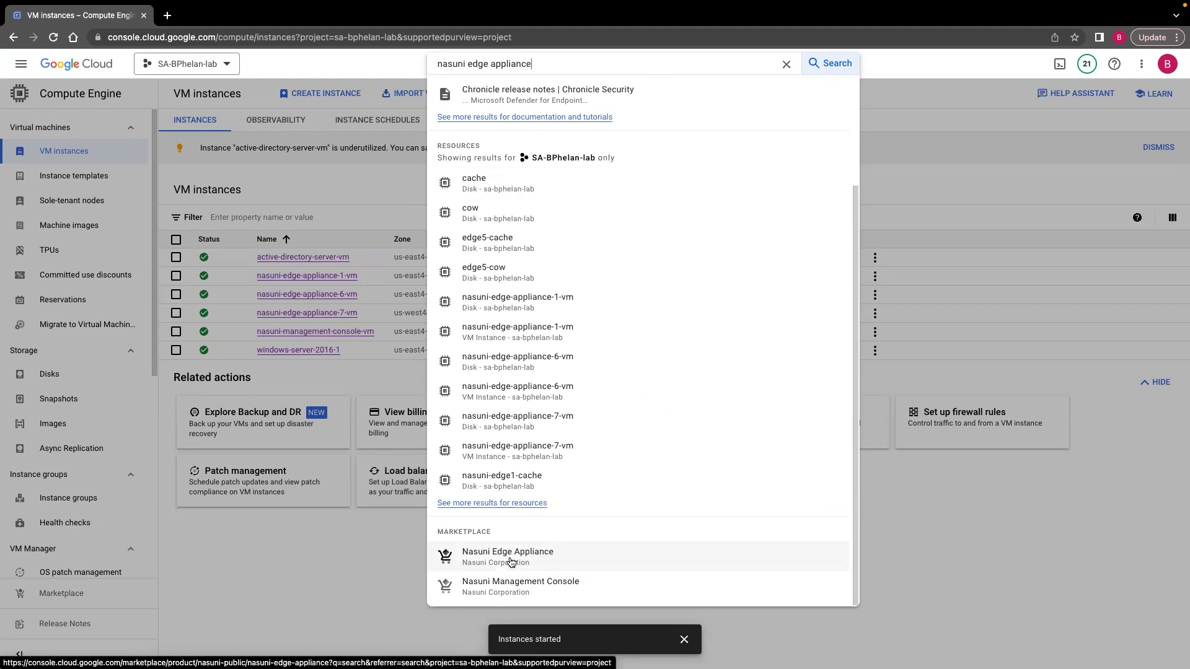
{"action": "left_click", "coordinate": [243, 532]}
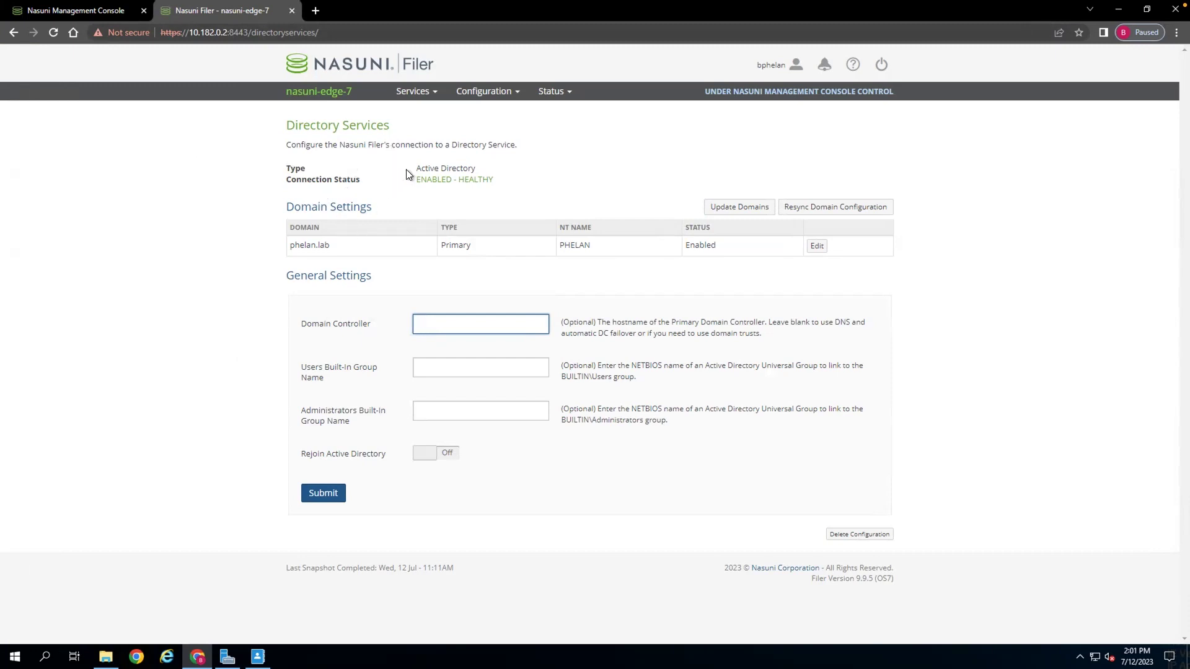
- Switch from nasuni-edge-7's Directory Services page to the Nasuni Management Console browser tab
{"action": "left_click", "coordinate": [77, 14]}
- Add nasuni-edge-7 to the Demo volume's filer connections and save them
{"action": "left_click", "coordinate": [995, 143]}
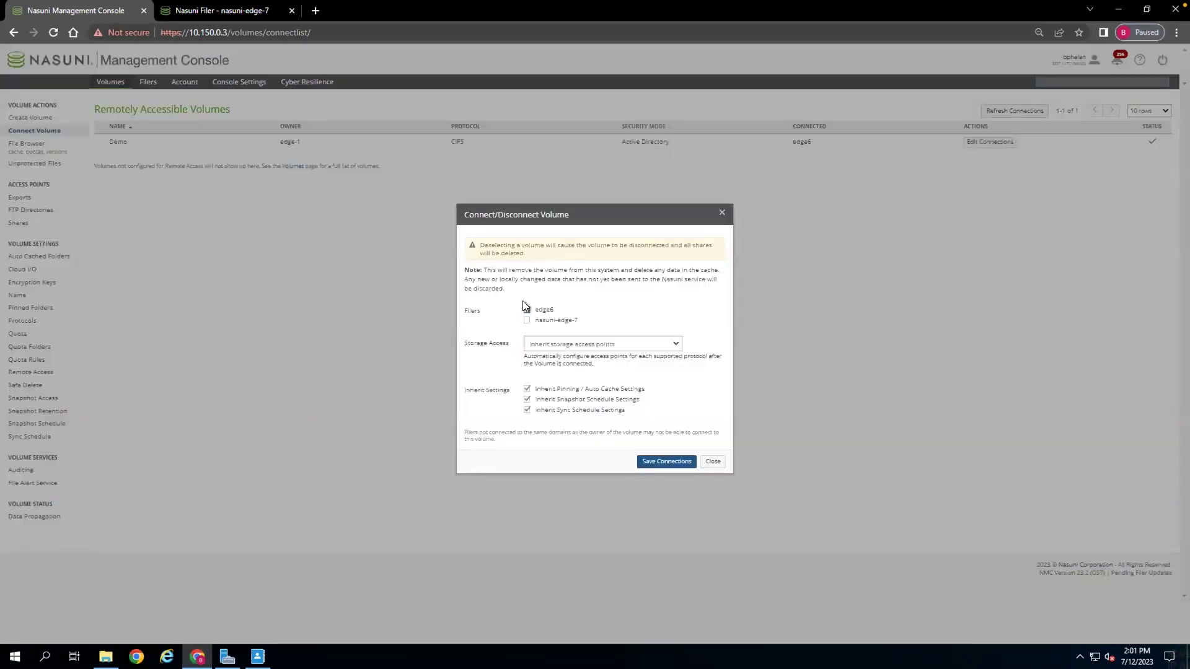
{"action": "left_click_drag", "start_coordinate": [534, 309], "coordinate": [541, 325]}
{"action": "left_click", "coordinate": [600, 302]}
{"action": "left_click", "coordinate": [527, 321]}
{"action": "left_click", "coordinate": [669, 463]}
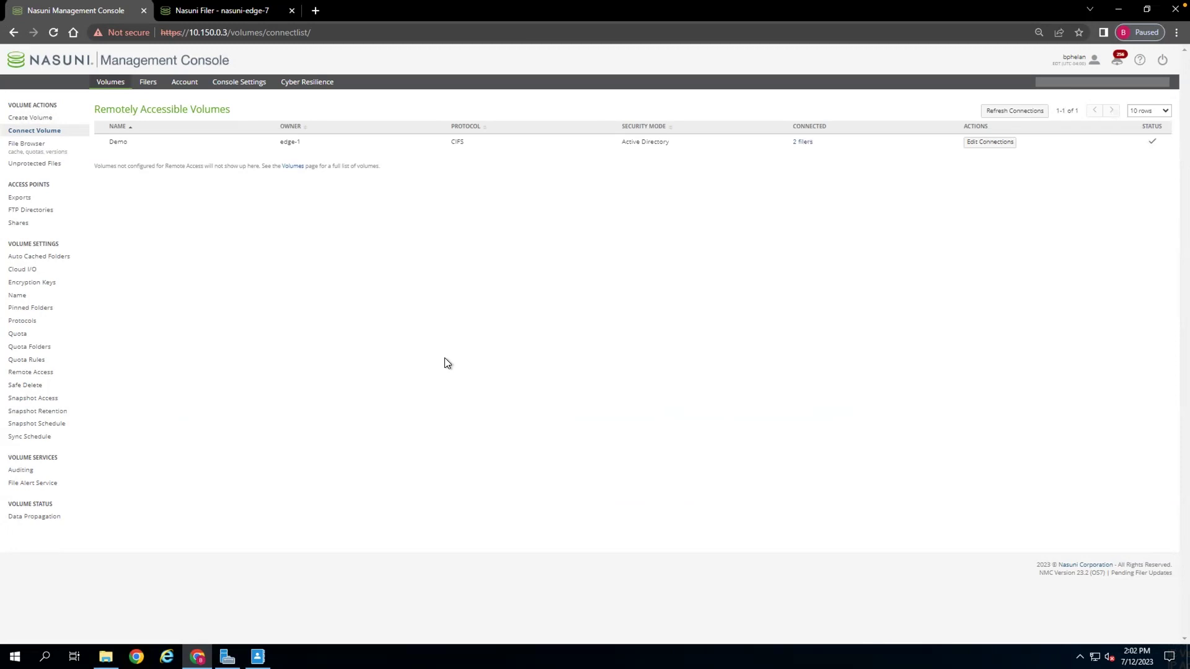
- In File Explorer, go to \\10.182.0.2 and open Demo > Test > Share1 on the new filer
{"action": "left_click", "coordinate": [107, 645]}
{"action": "left_click", "coordinate": [324, 97]}
{"action": "type", "text": "\\10.182.0.2"}
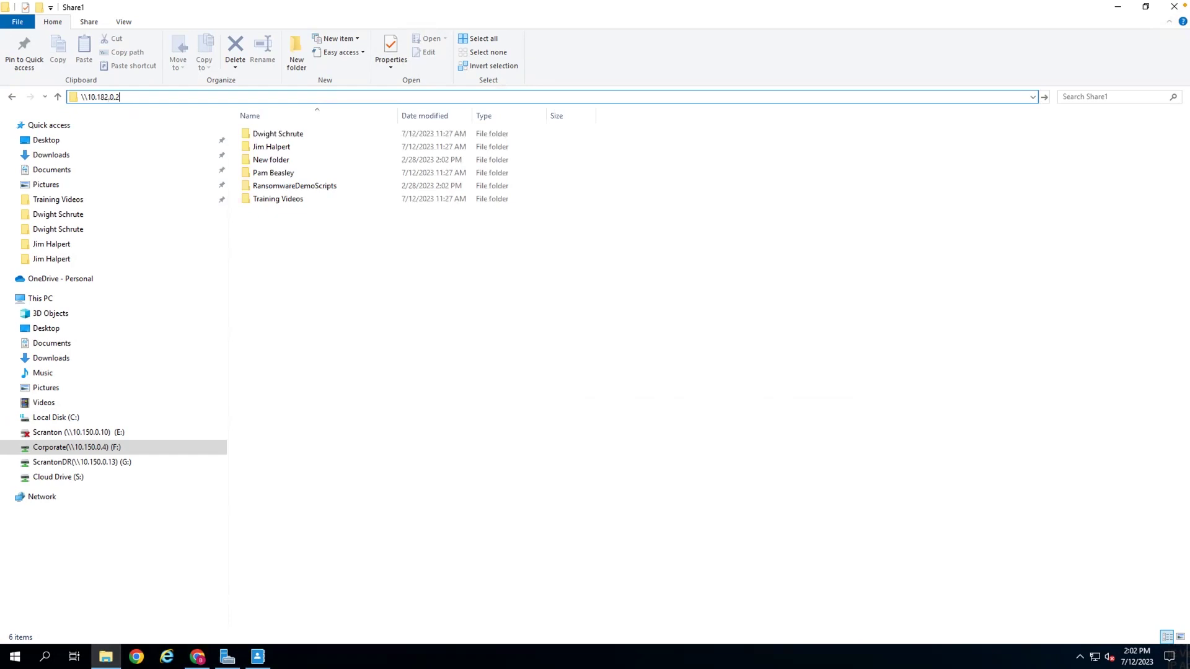
{"action": "key", "text": "Return"}
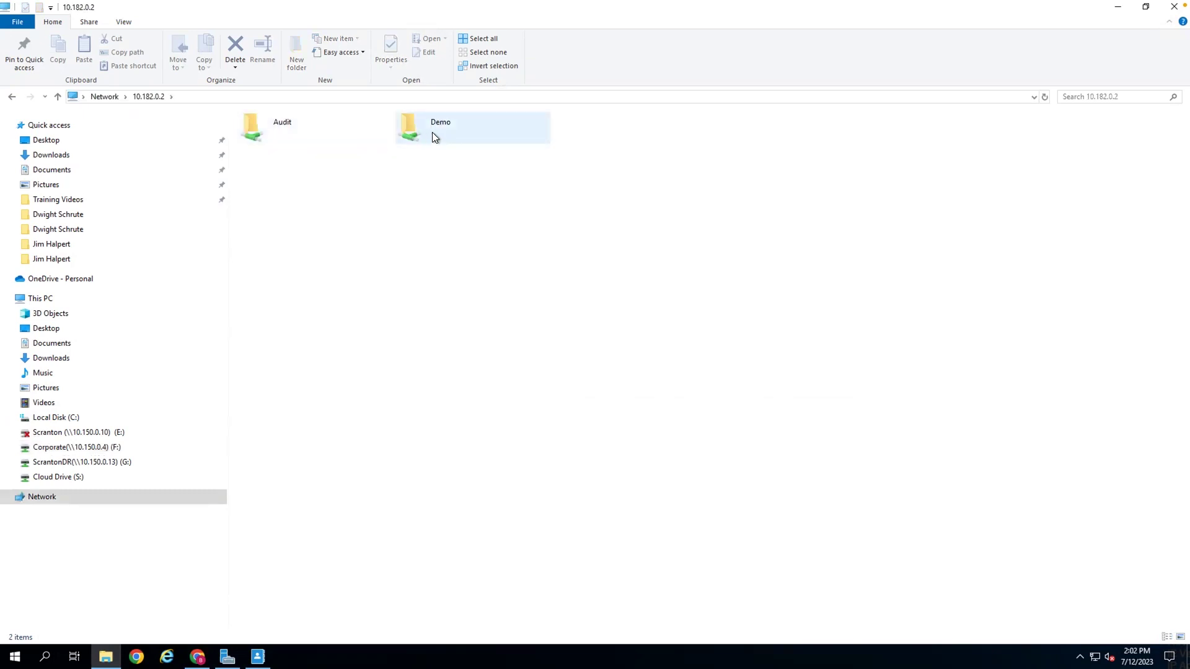
{"action": "double_click", "coordinate": [435, 137]}
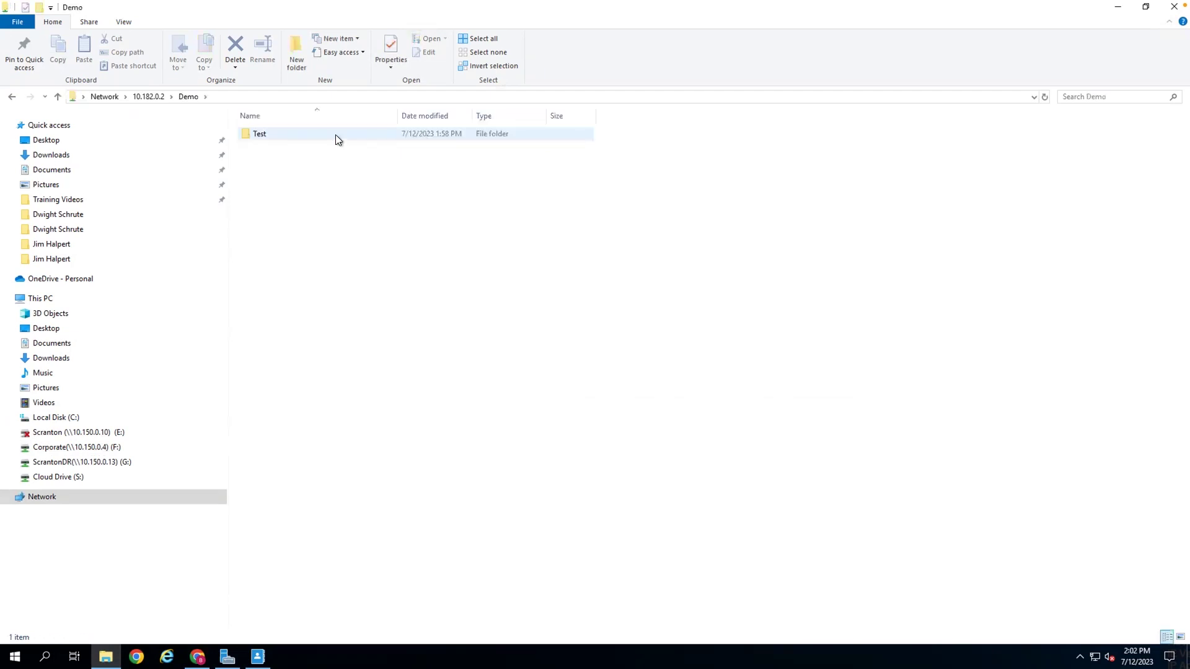
{"action": "left_click", "coordinate": [336, 134]}
{"action": "double_click", "coordinate": [335, 135]}
{"action": "double_click", "coordinate": [274, 131]}
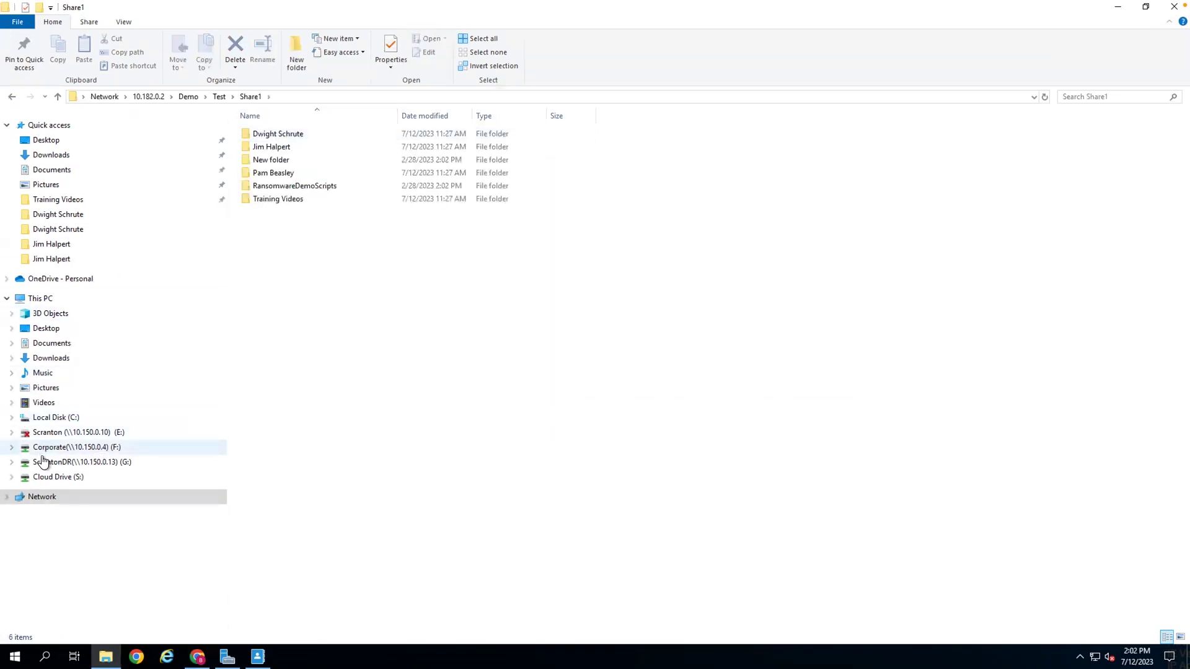
- Open Corporate (F:) > Test > Share1 to compare its folders
{"action": "left_click", "coordinate": [73, 455]}
{"action": "double_click", "coordinate": [289, 131]}
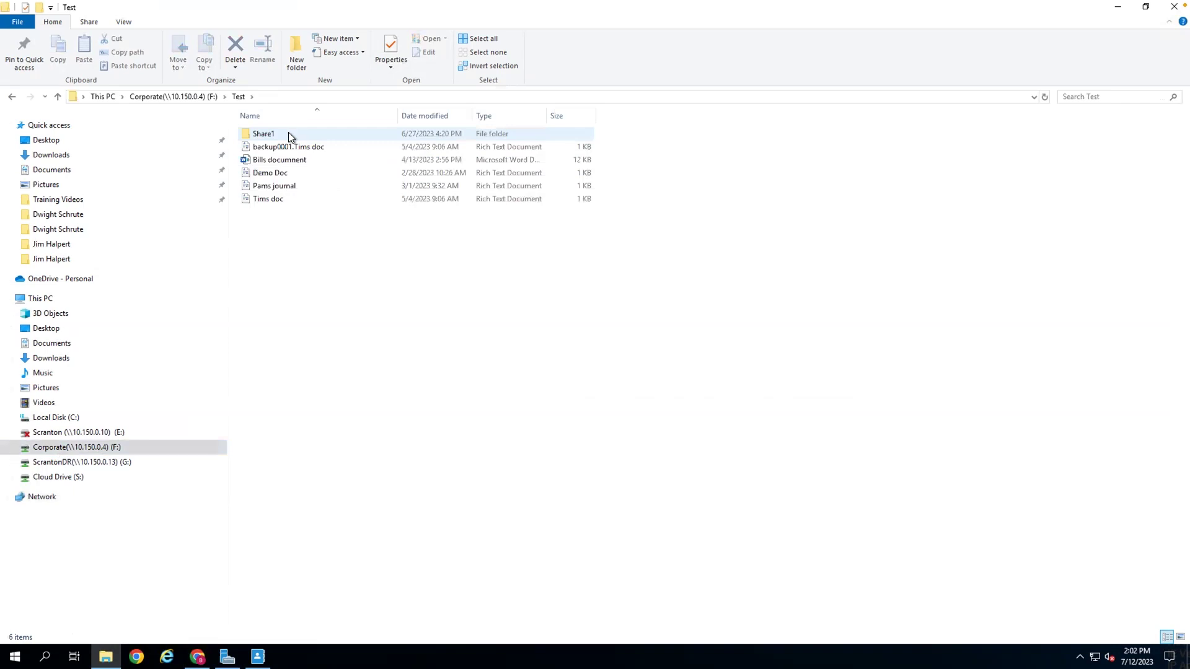
{"action": "double_click", "coordinate": [289, 133]}
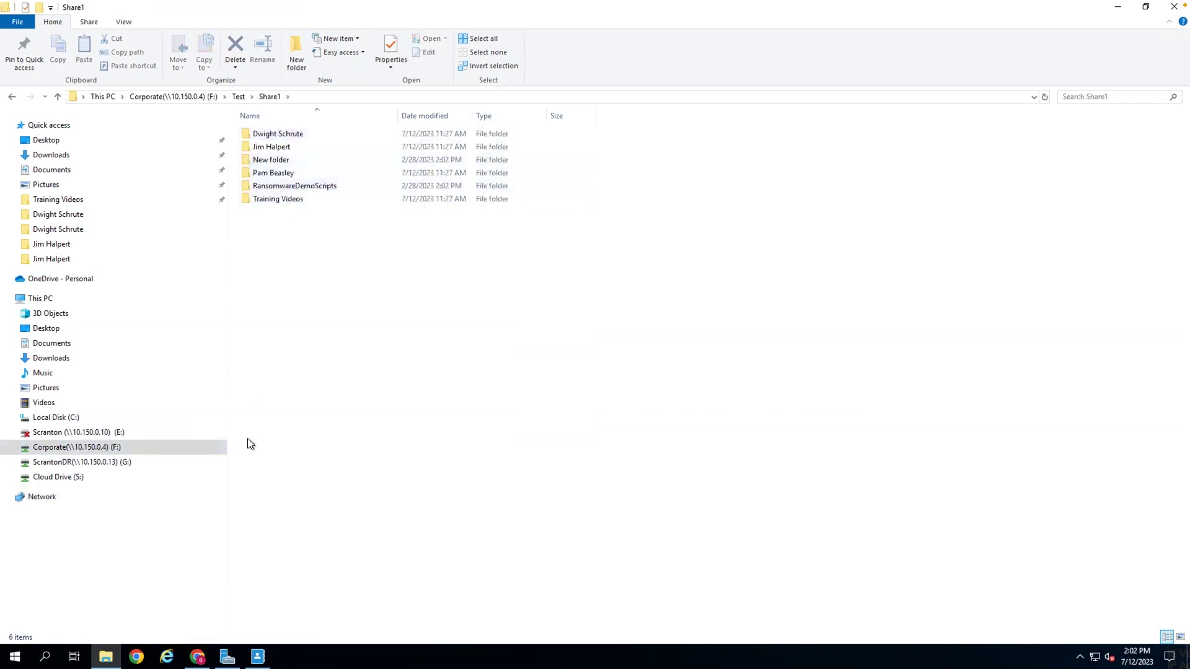